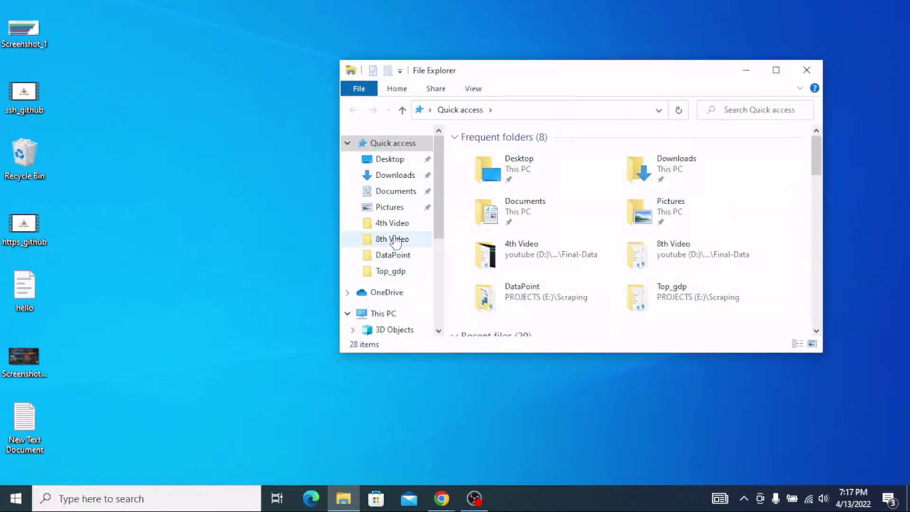
Step: Browse the PROJECTS (E:) drive to Coding\HelloCoders\hellocodersServerApi\hellocoder
click(383, 314)
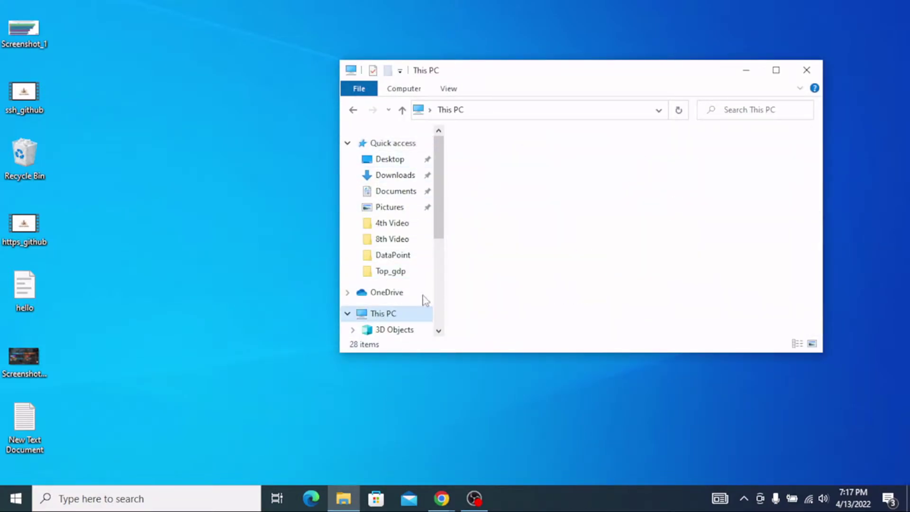
scroll(512, 292, down, 3)
double_click(524, 319)
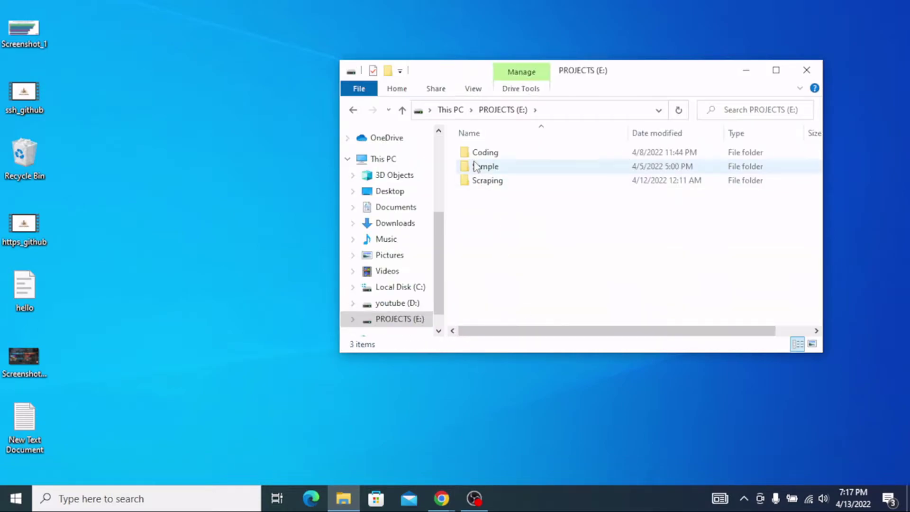
click(475, 160)
double_click(476, 160)
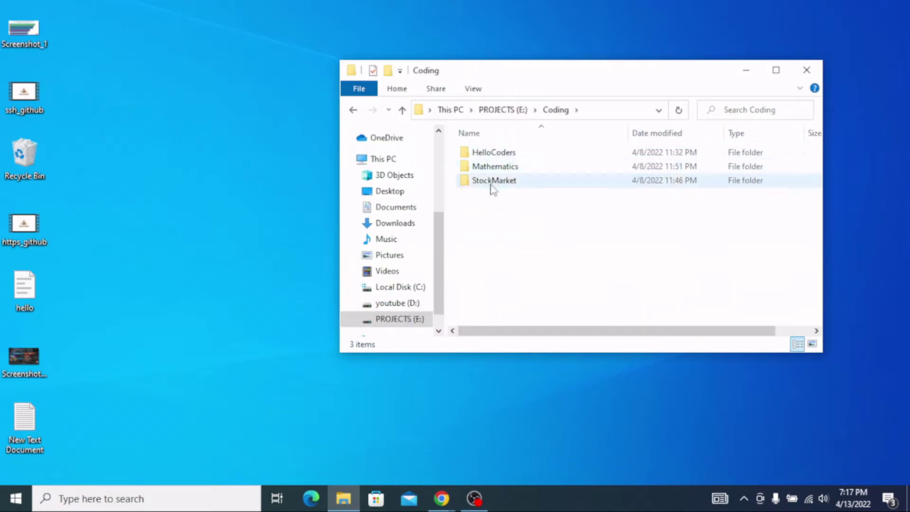
double_click(493, 157)
click(512, 169)
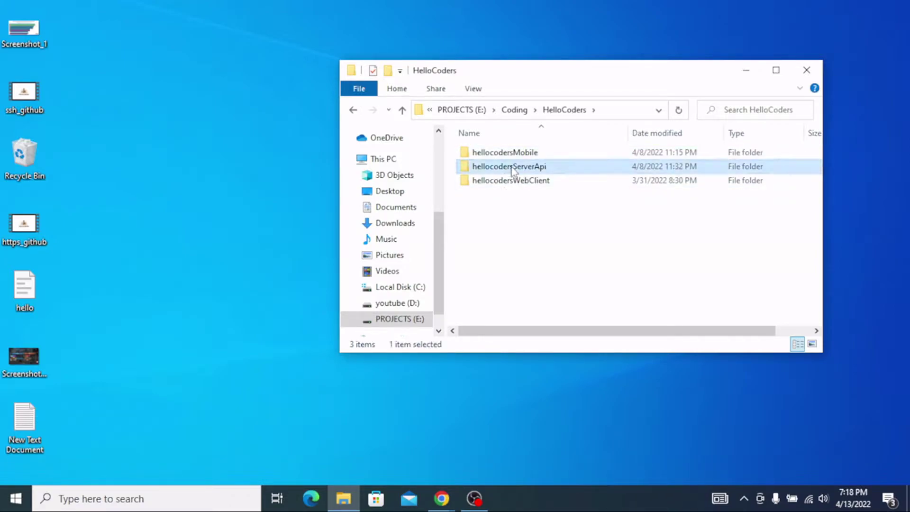
double_click(512, 168)
double_click(507, 156)
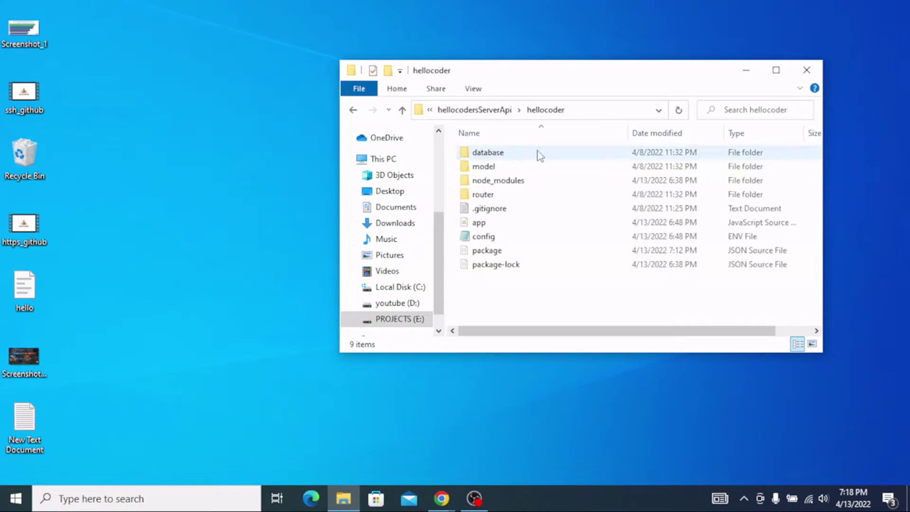
Step: Start a command prompt in the hellocoder folder and open the project in Visual Studio Code with the code command
click(605, 112)
text(cmd)
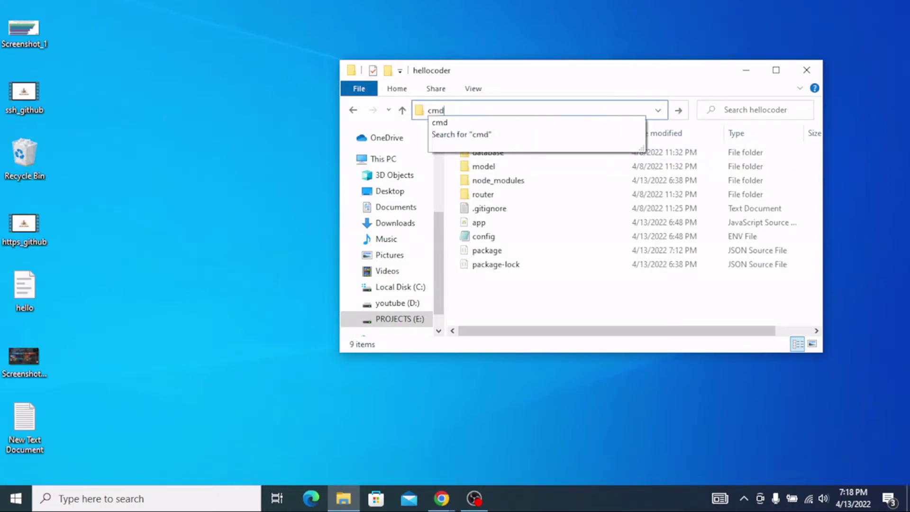
key(Return)
text(code)
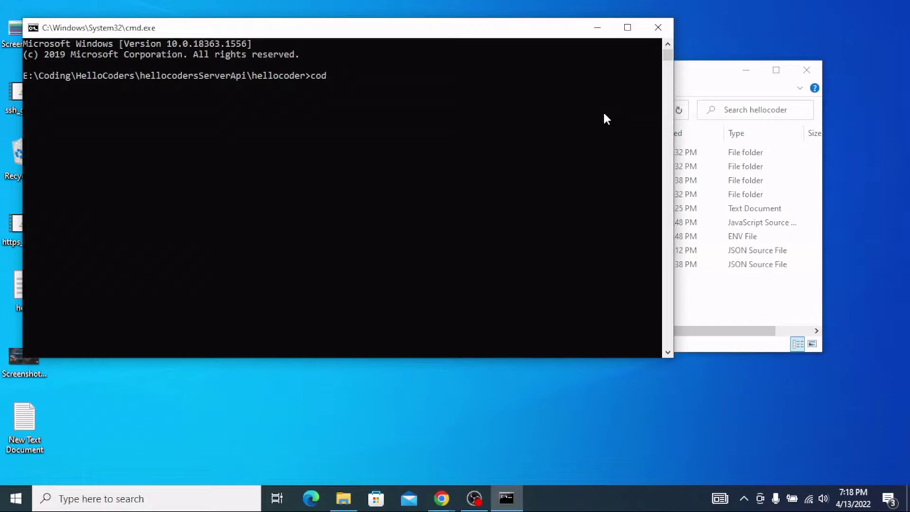
key(Return)
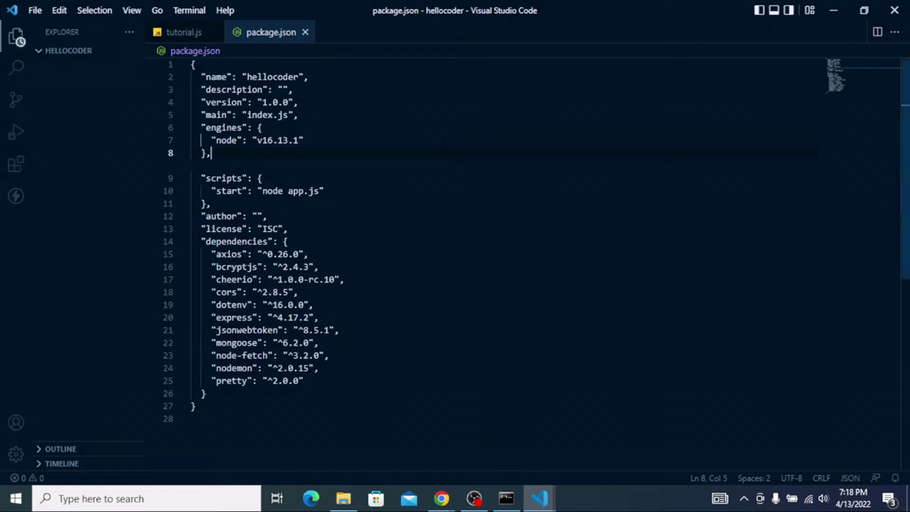
Step: Open a new integrated terminal for the project and enlarge its area
click(205, 12)
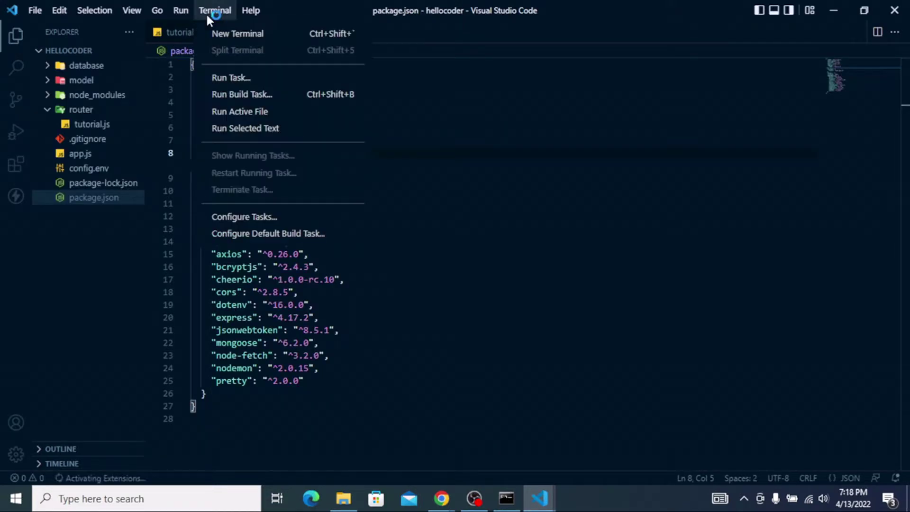
click(222, 36)
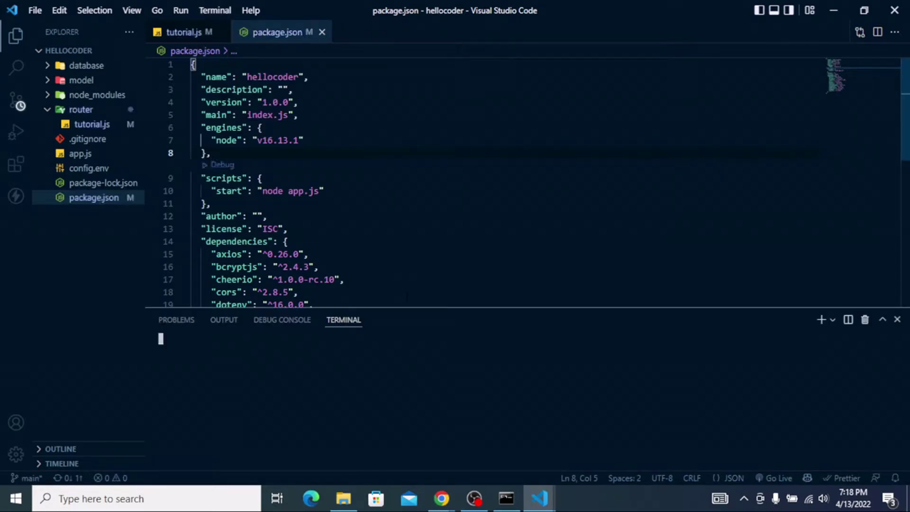
drag(406, 308, 400, 254)
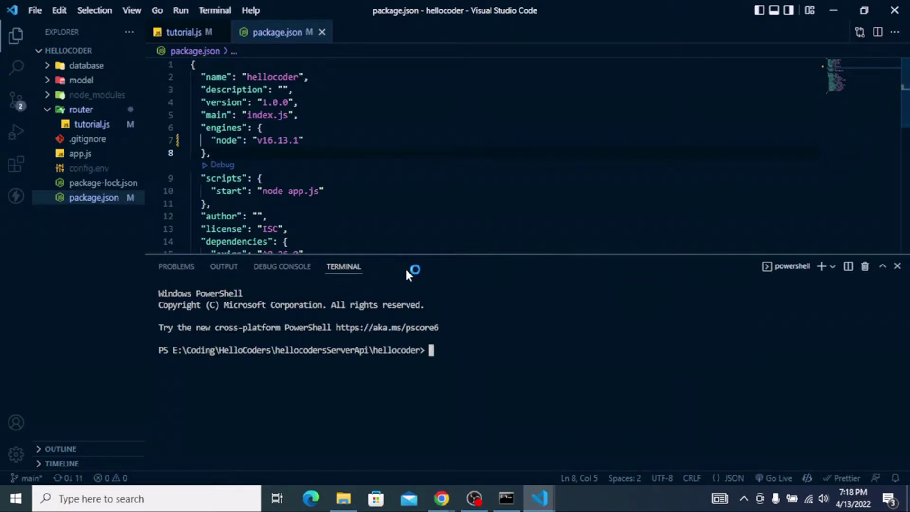
Step: Check the start script in package.json, set the Node engine version to "16.13.1" without the v prefix, and save the file
click(319, 168)
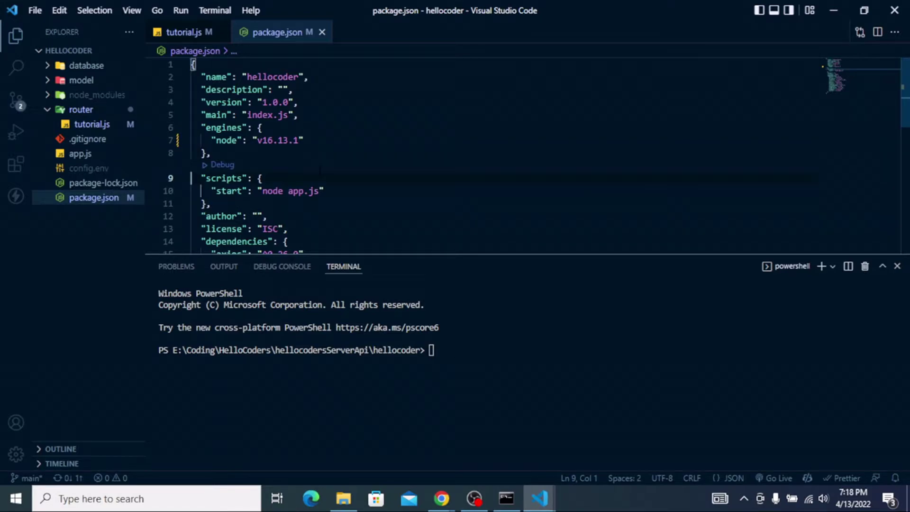
scroll(473, 156, down, 1)
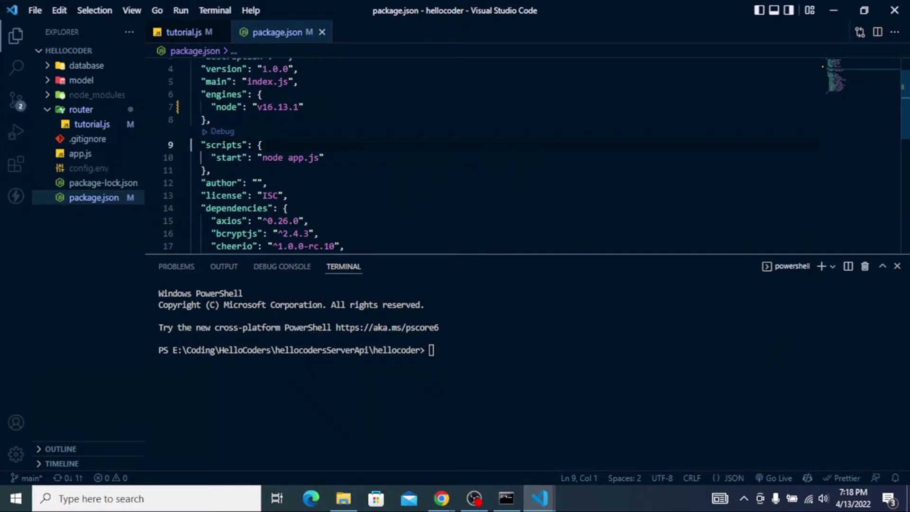
drag(324, 157, 198, 183)
click(251, 157)
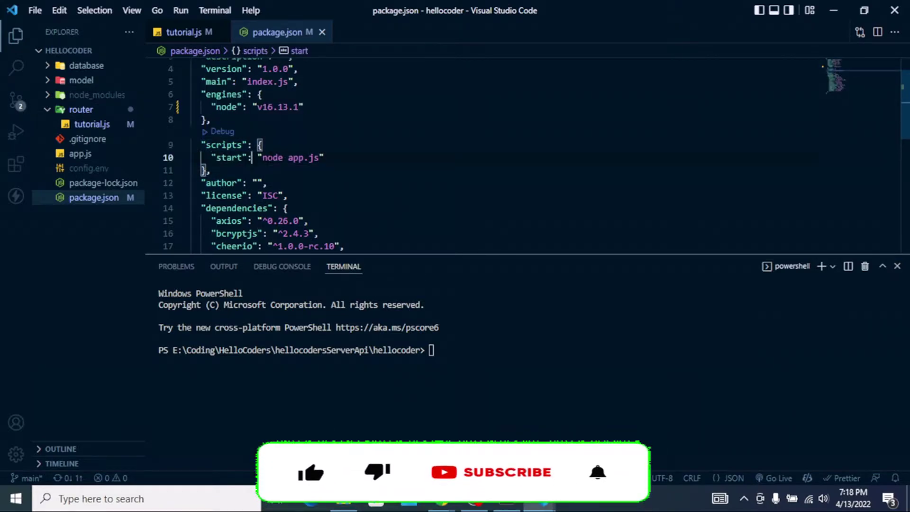
scroll(474, 157, up, 1)
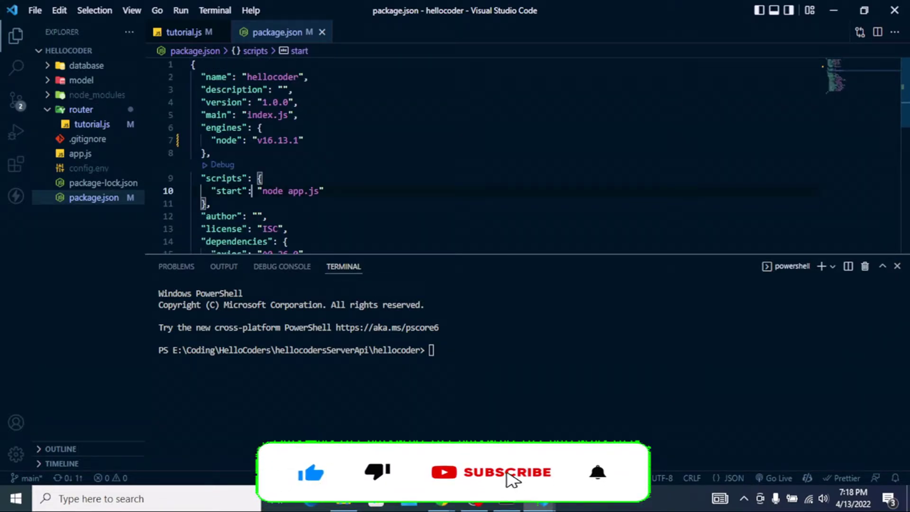
drag(201, 128, 303, 140)
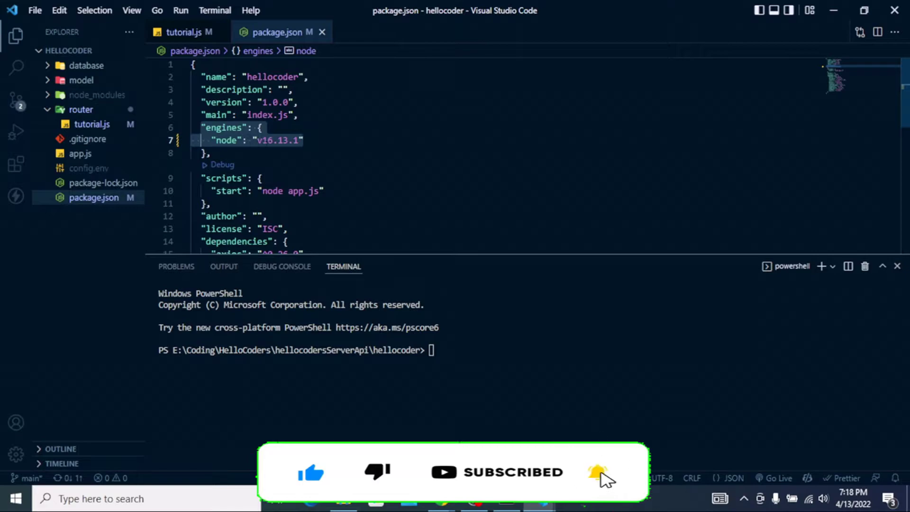
click(262, 141)
key(BackSpace)
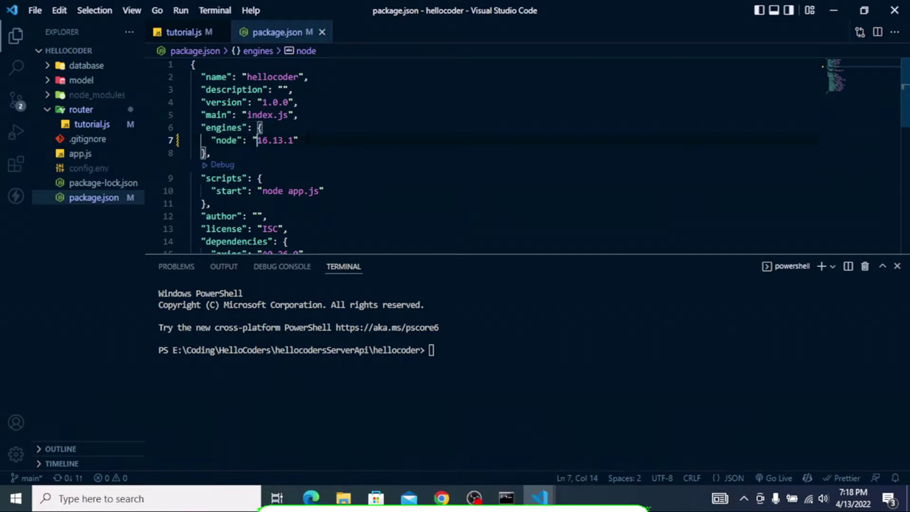
click(298, 140)
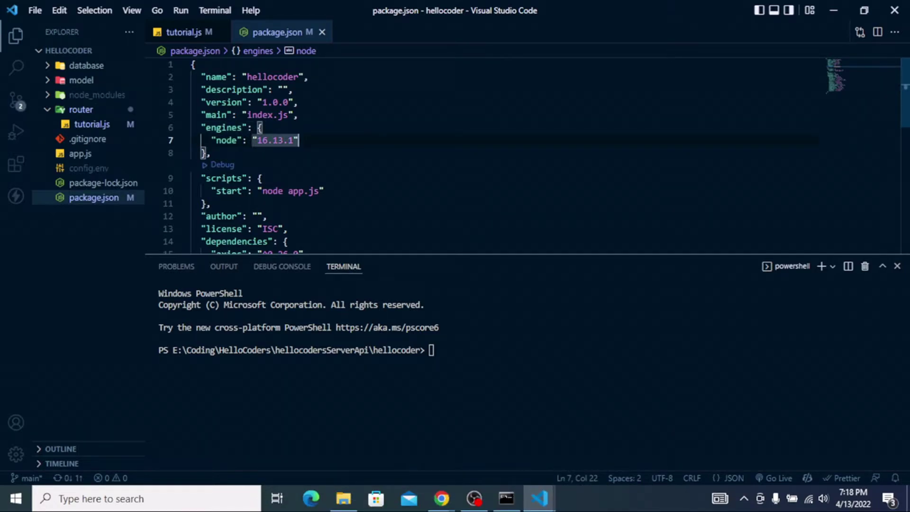
key(ctrl+s)
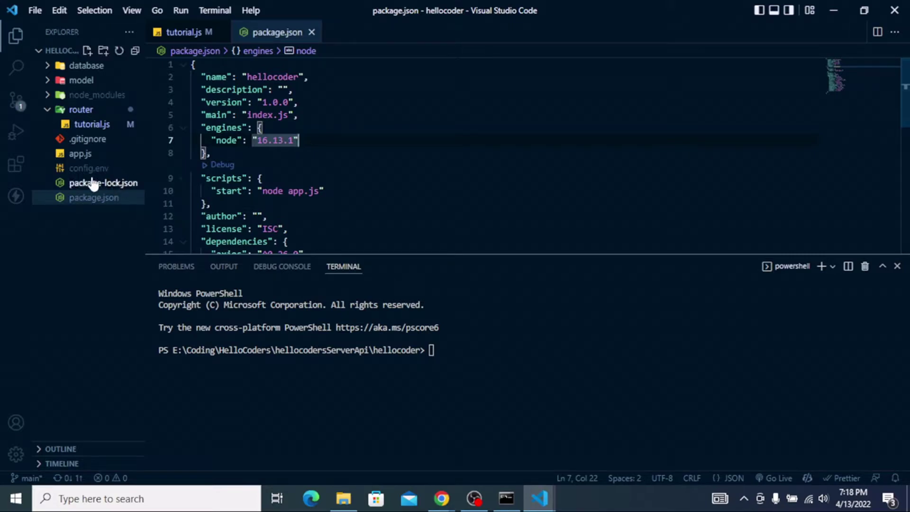
Step: Open app.js and examine its imports, the config and database connection lines, and the port listener code
click(78, 154)
click(234, 154)
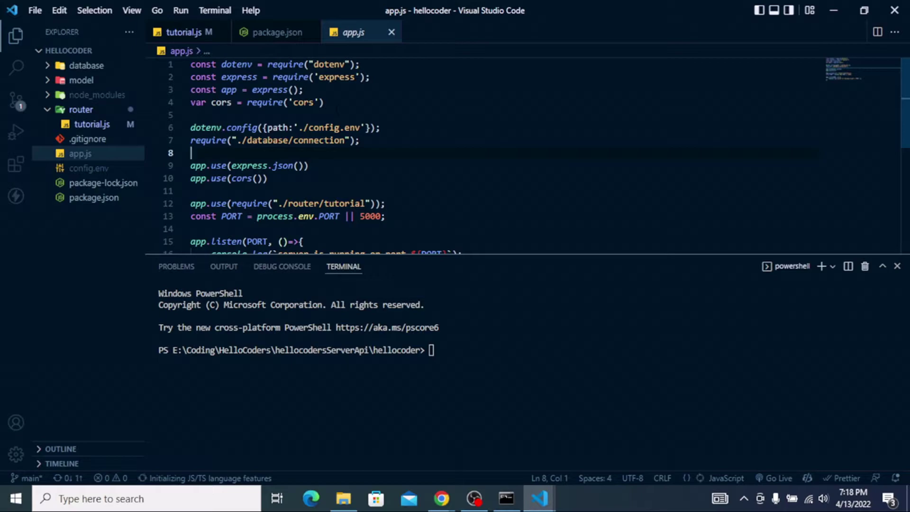
drag(329, 102, 191, 64)
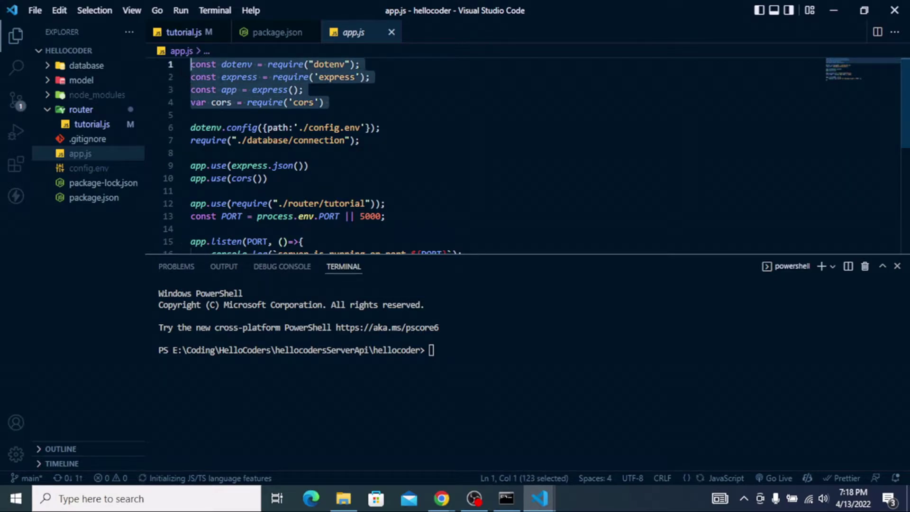
scroll(263, 78, down, 1)
drag(359, 107, 190, 94)
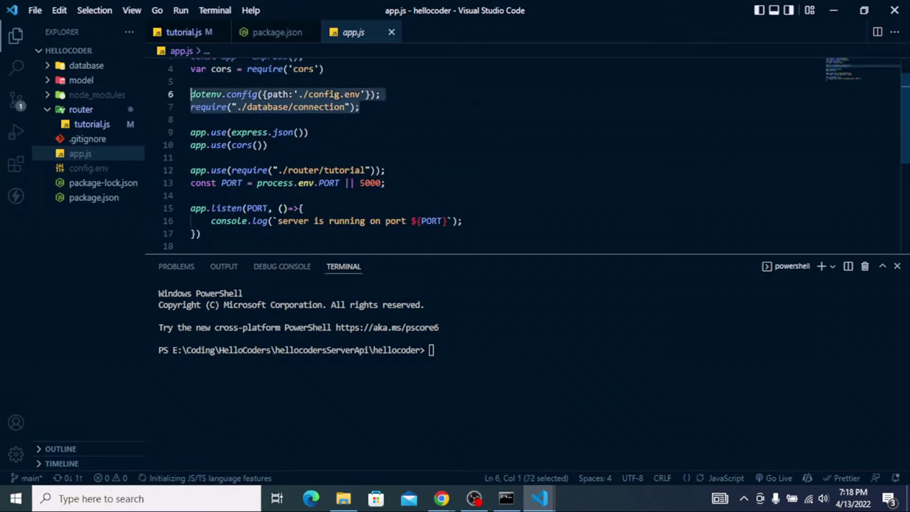
scroll(191, 94, down, 2)
drag(463, 154, 191, 116)
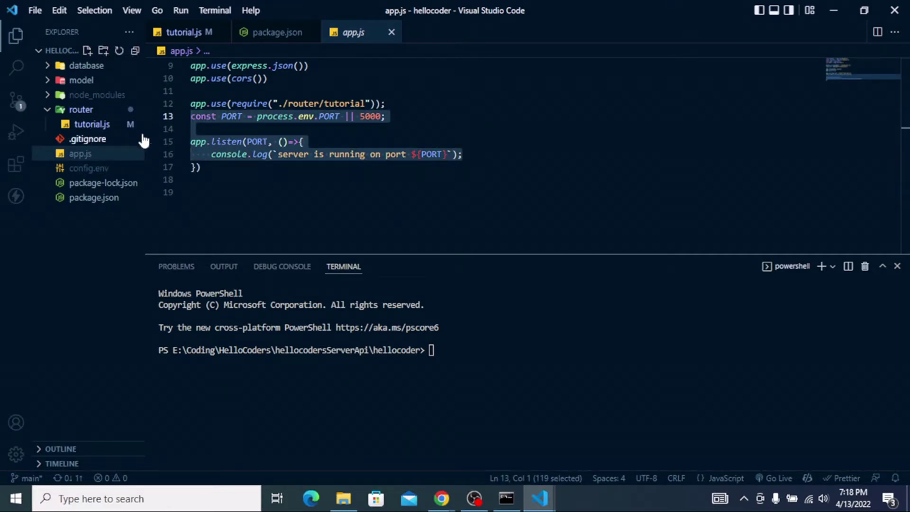
Step: Open router/tutorial.js and examine the POST and GET route definitions for /tutorials
click(89, 125)
scroll(198, 130, up, 8)
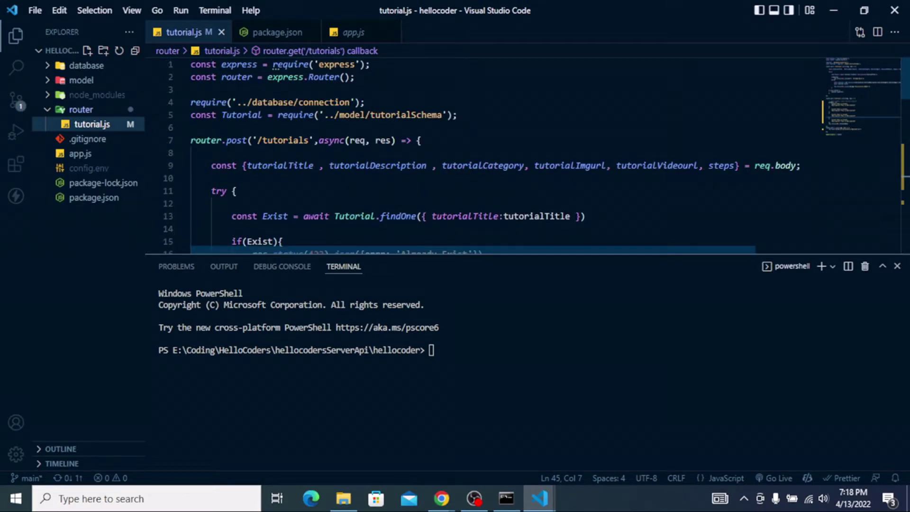
scroll(474, 156, down, 1)
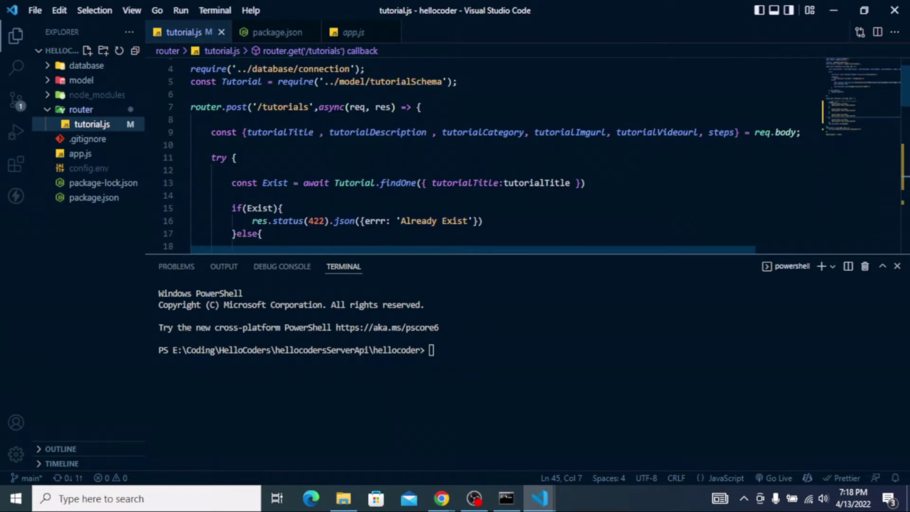
drag(236, 157, 195, 107)
scroll(474, 156, down, 6)
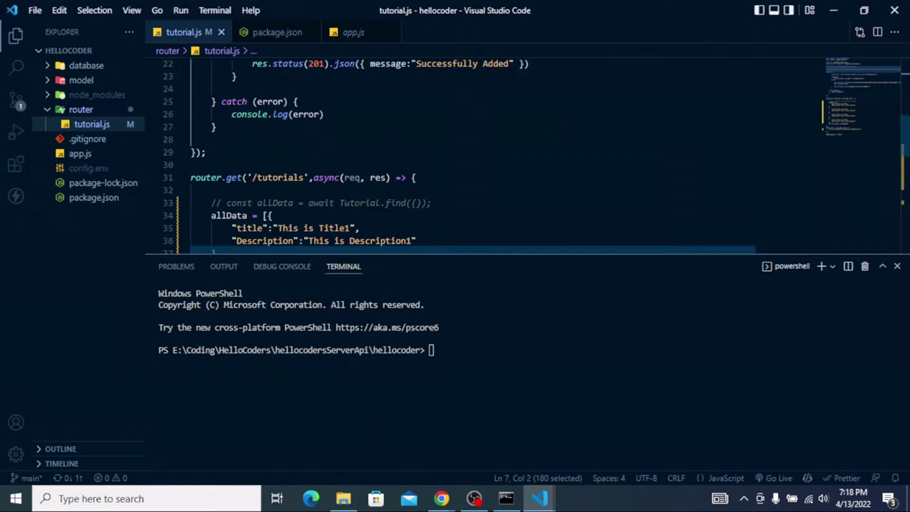
scroll(474, 156, down, 2)
drag(191, 111, 416, 111)
scroll(416, 110, down, 2)
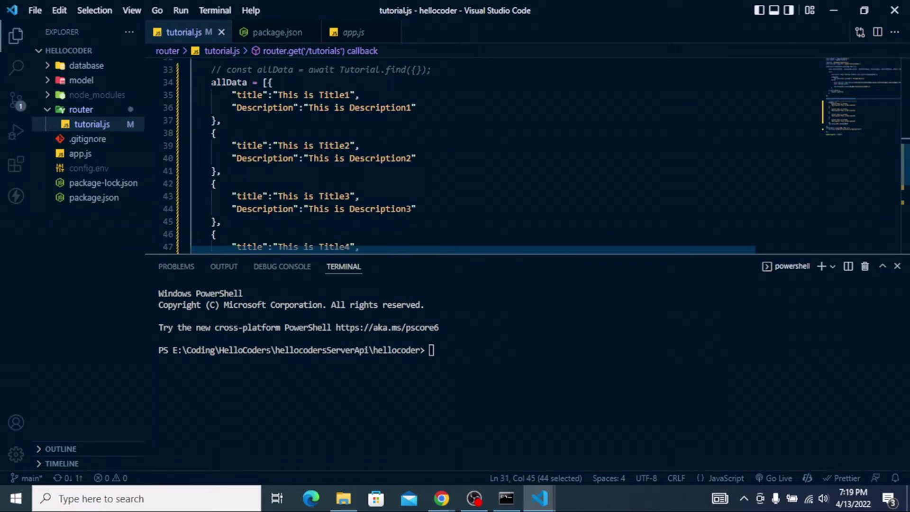
Step: Examine the allData array of titles and descriptions, the response that sends it, and the root route's HTML message
drag(210, 82, 216, 183)
scroll(217, 183, down, 2)
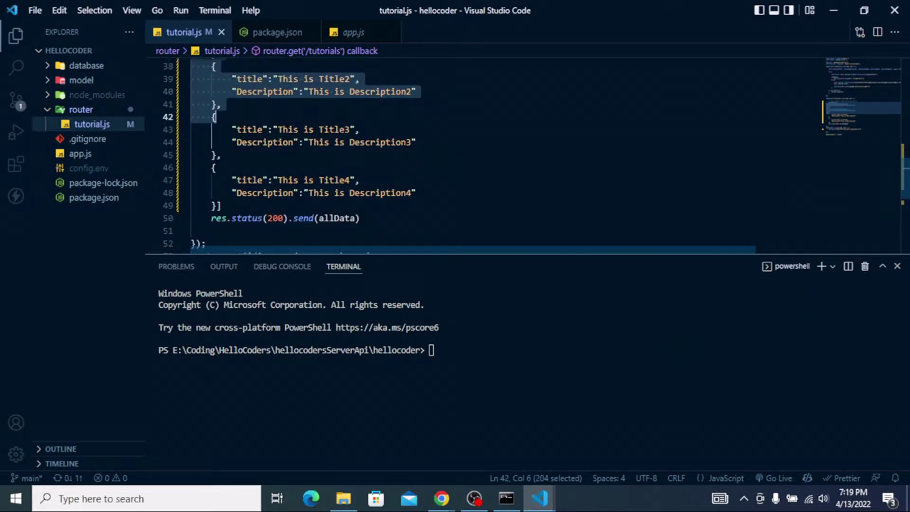
drag(215, 117, 221, 205)
scroll(221, 205, down, 2)
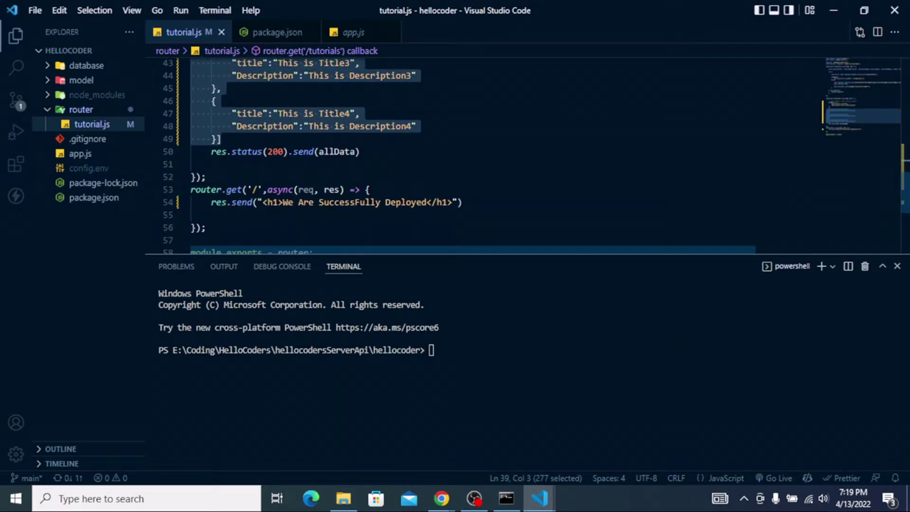
drag(359, 151, 211, 152)
scroll(211, 152, down, 1)
drag(206, 194, 191, 156)
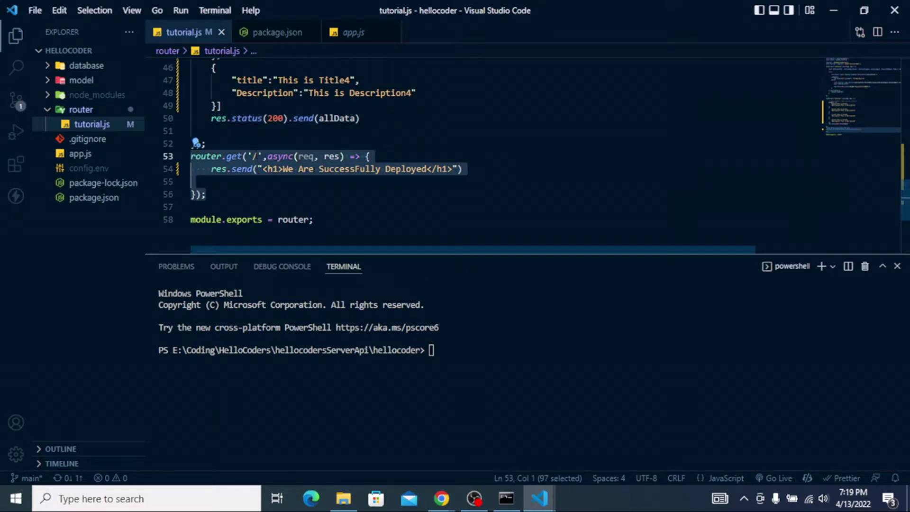
click(252, 156)
drag(259, 169, 463, 169)
click(462, 169)
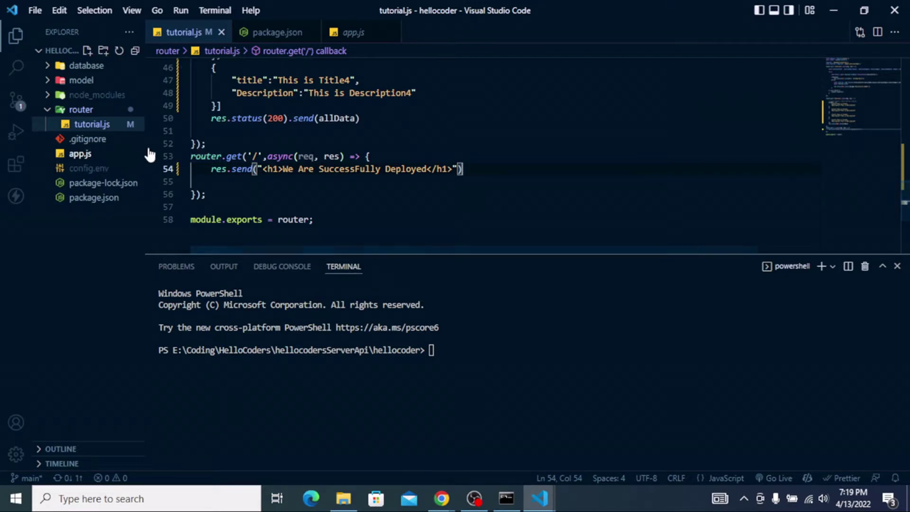
click(267, 118)
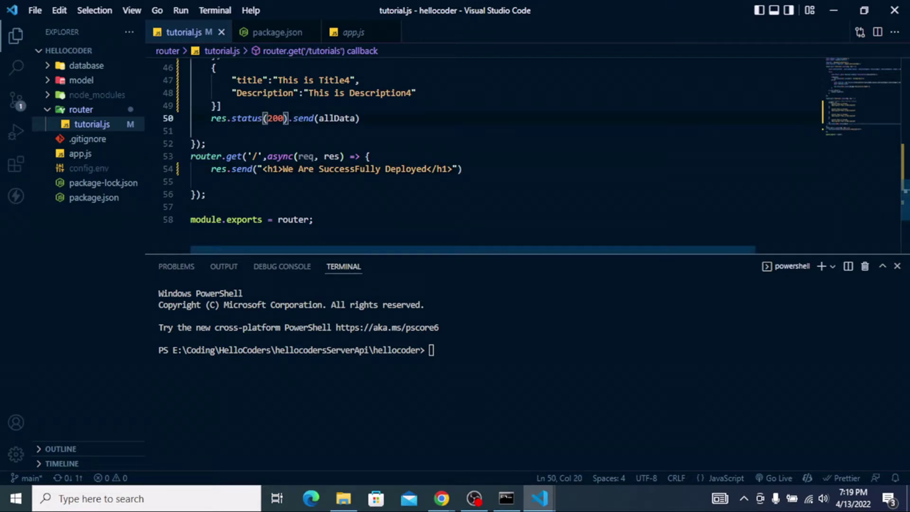
Step: Return to app.js and check the repository's state by running git status in the terminal
click(81, 153)
click(364, 141)
scroll(365, 140, up, 1)
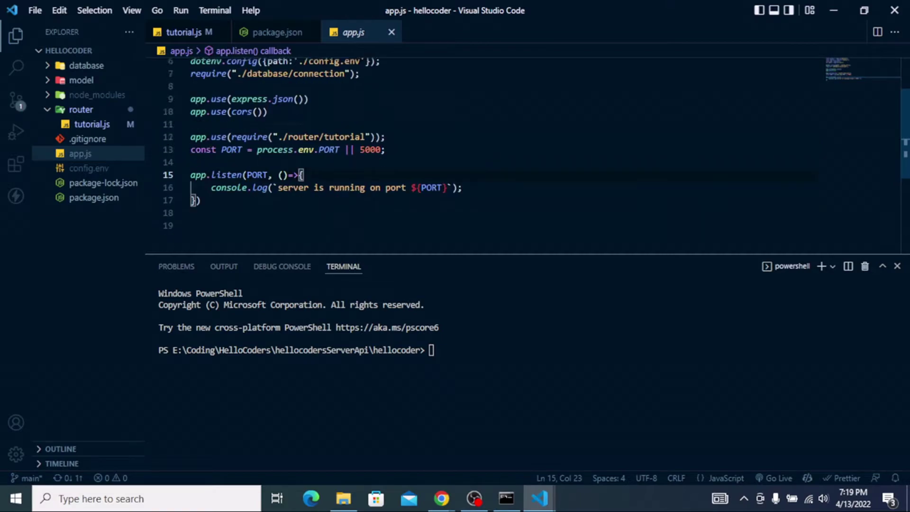
click(432, 350)
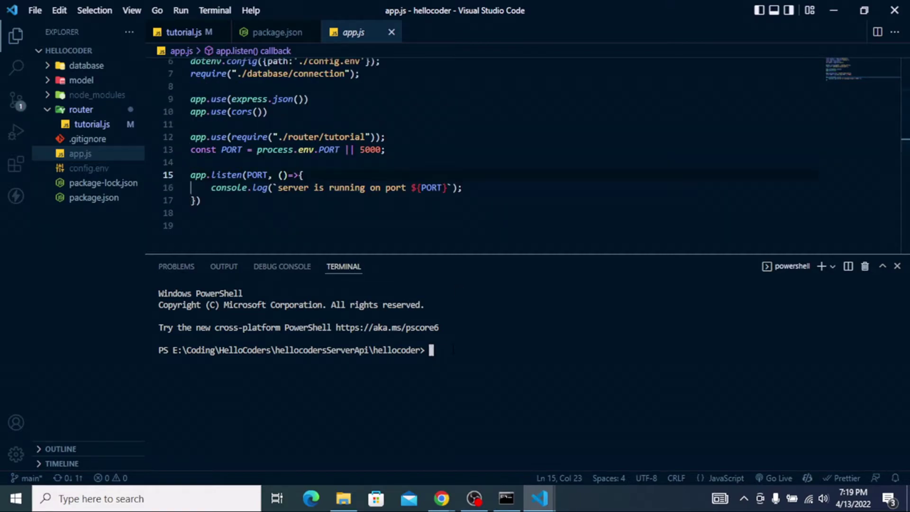
text(git status)
key(Return)
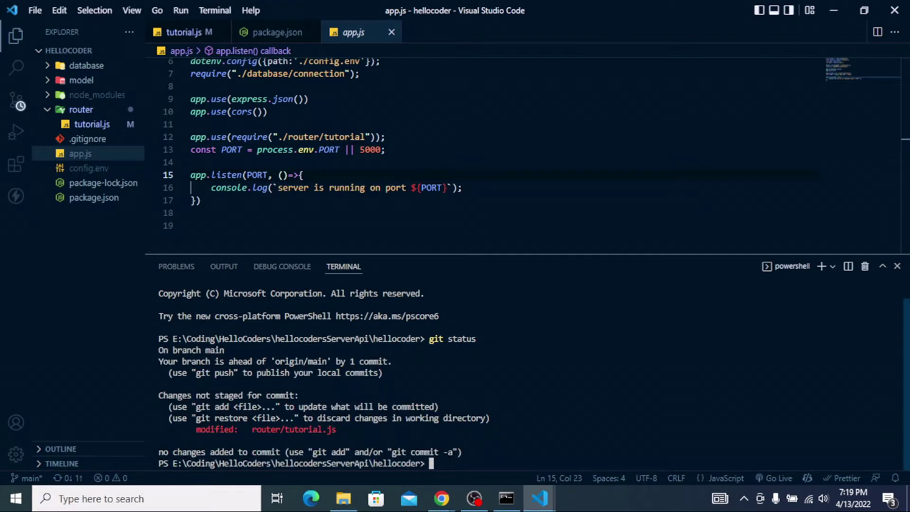
Step: Stage all changes in the terminal and commit them with the message "Deploy App Into Heroku"
text(git add .)
key(Return)
text(git )
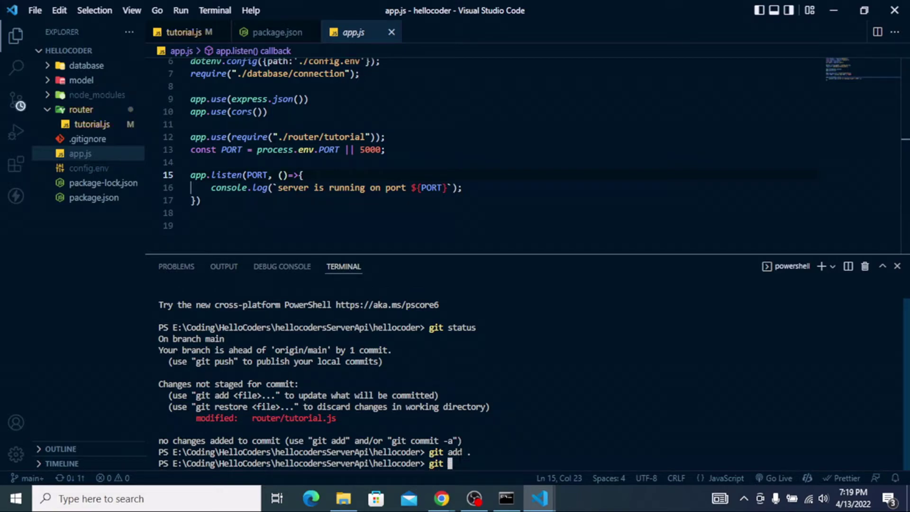
text(commit -m "")
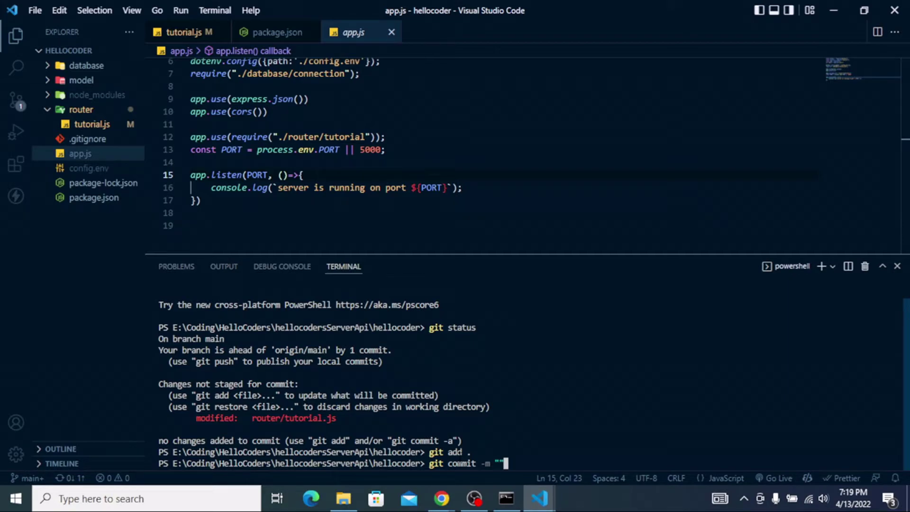
key(Left)
text(Deploy App Into H)
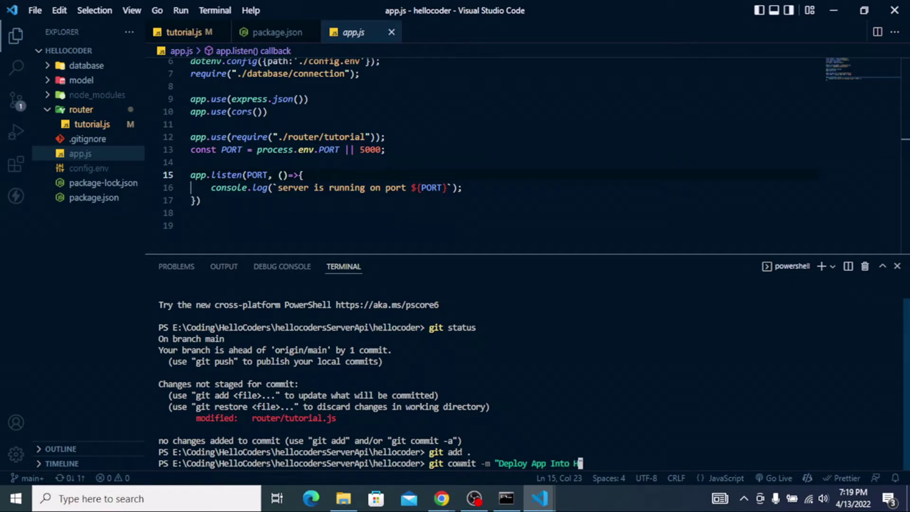
text(eroku)
text(")
key(Return)
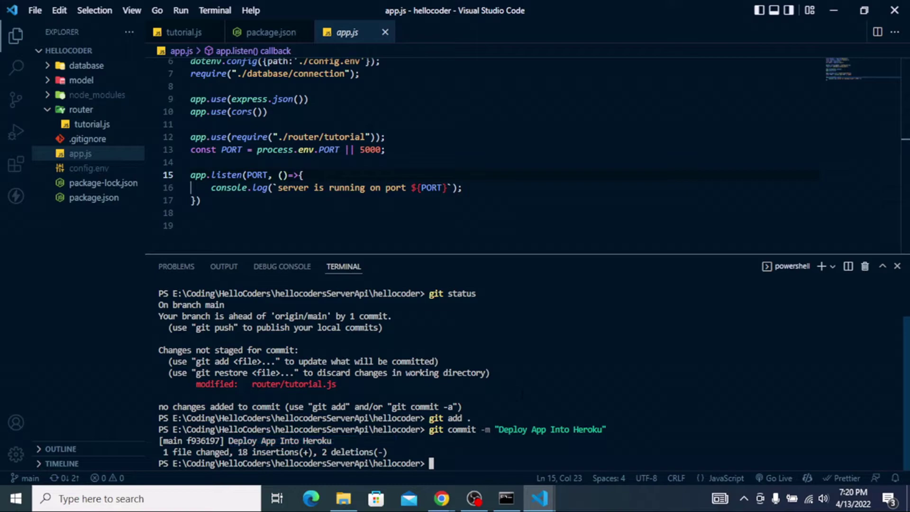
Step: Switch to GitHub in Chrome and create a new public repository named deployheroku
mouse_move(441, 498)
click(414, 431)
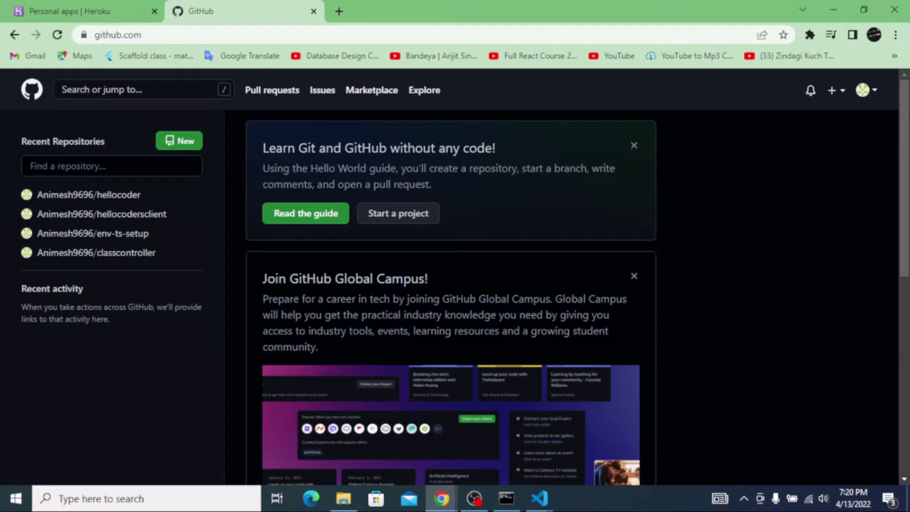
drag(1, 193, 145, 254)
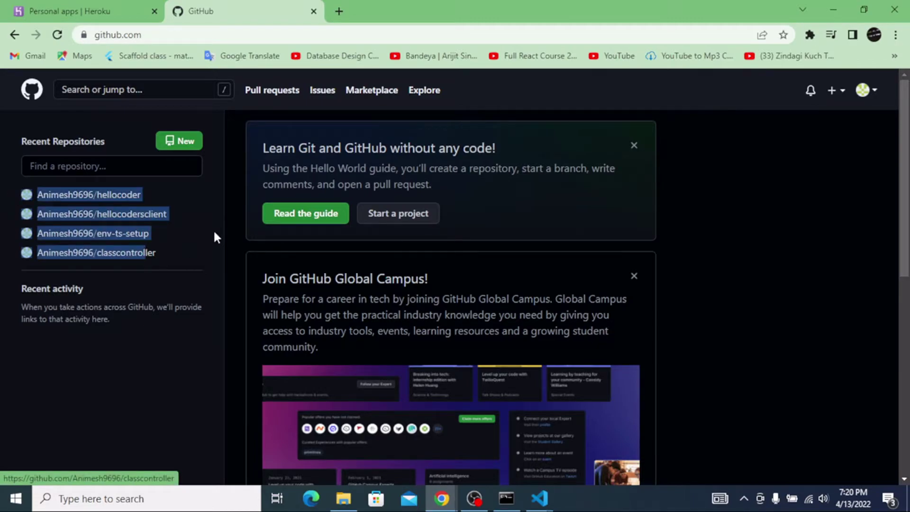
click(180, 142)
click(374, 253)
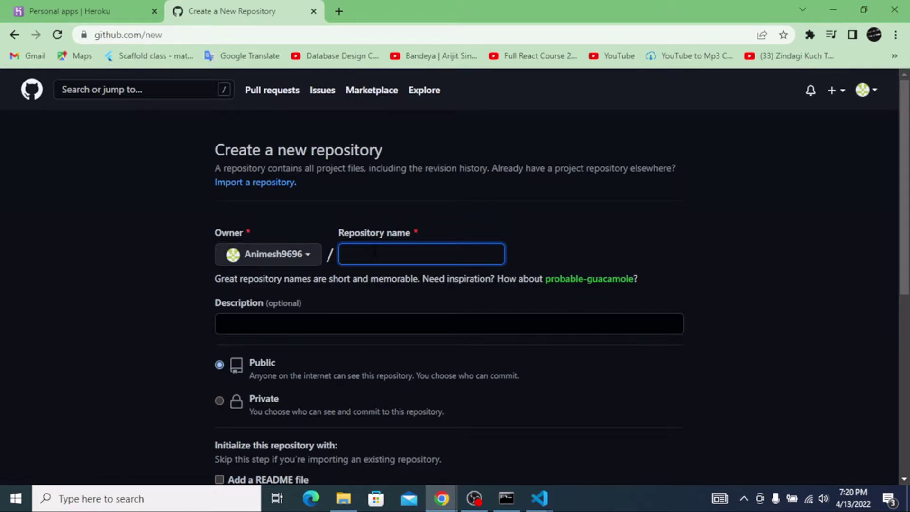
text(deployheroku)
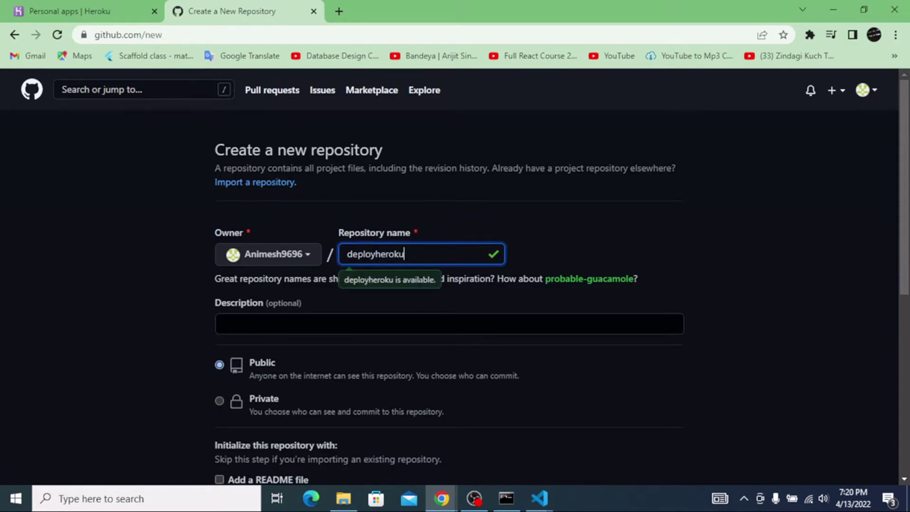
key(ctrl+a)
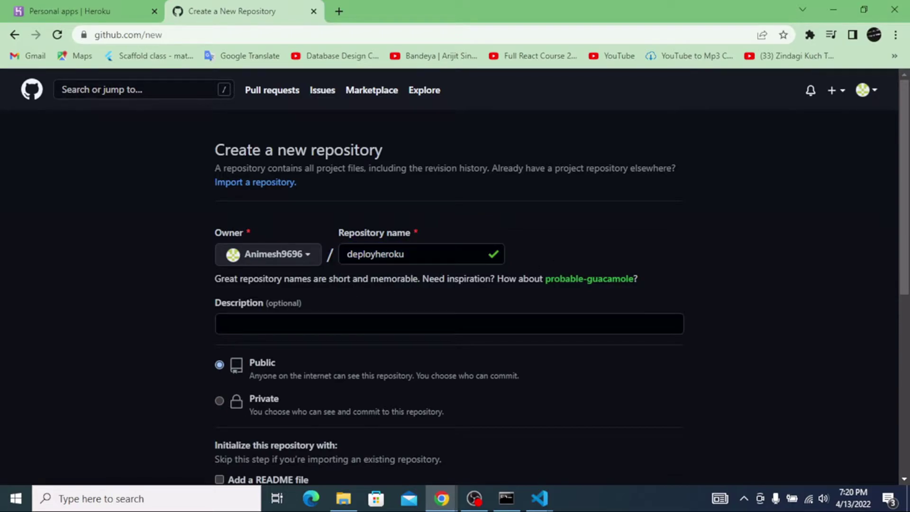
scroll(456, 284, down, 7)
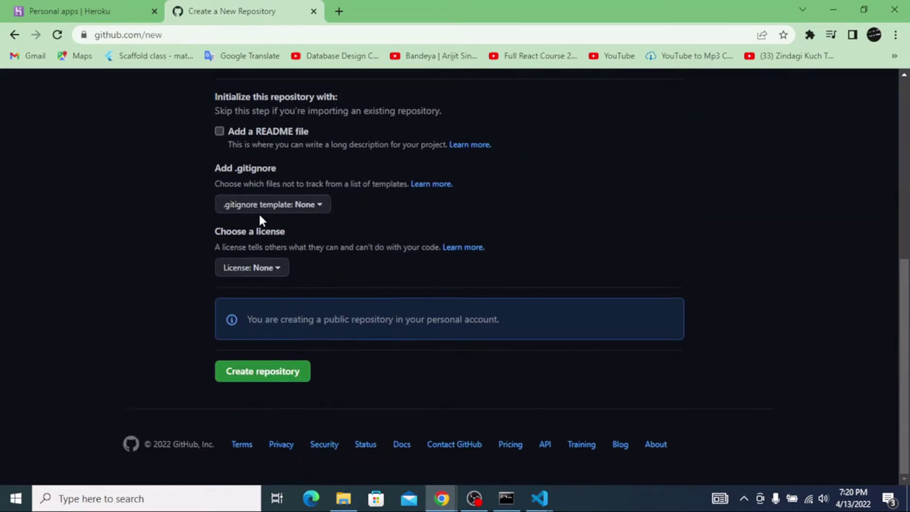
click(268, 373)
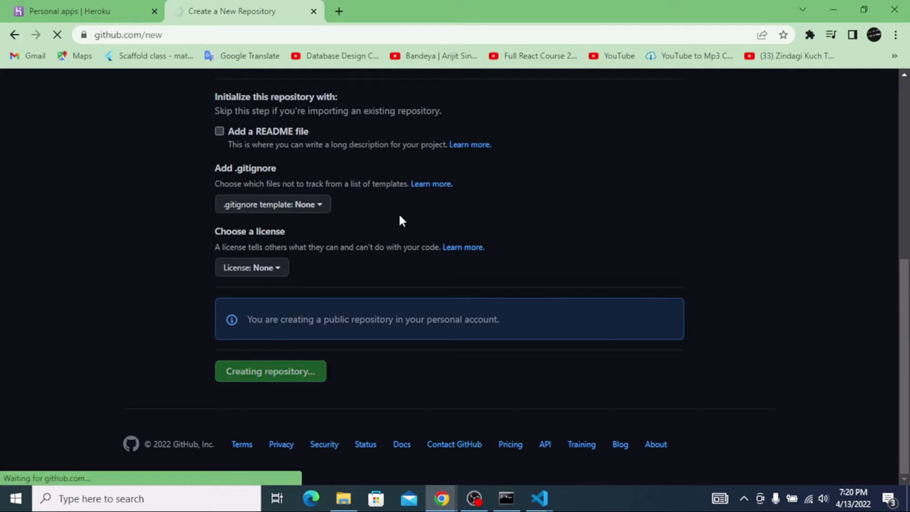
Step: Copy the SSH address of the new deployheroku repository from its quick setup section
scroll(244, 270, down, 1)
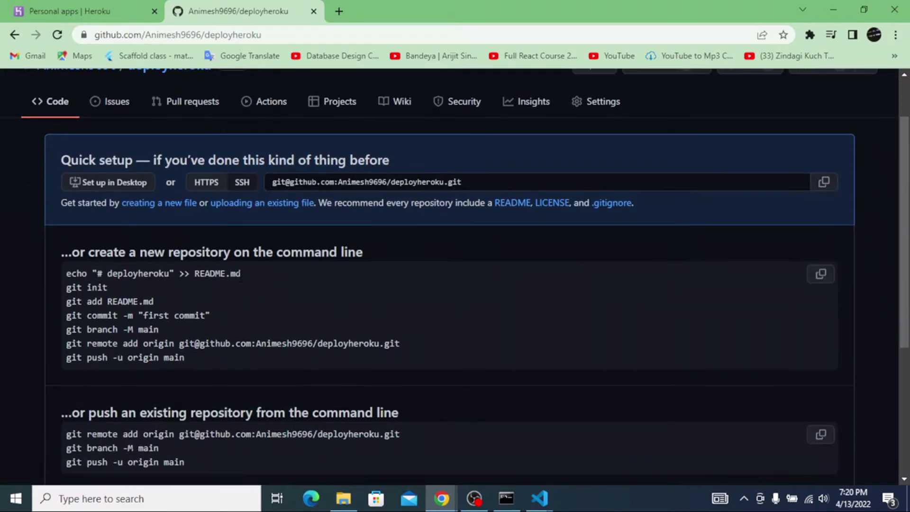
click(218, 191)
click(239, 185)
drag(501, 181, 244, 183)
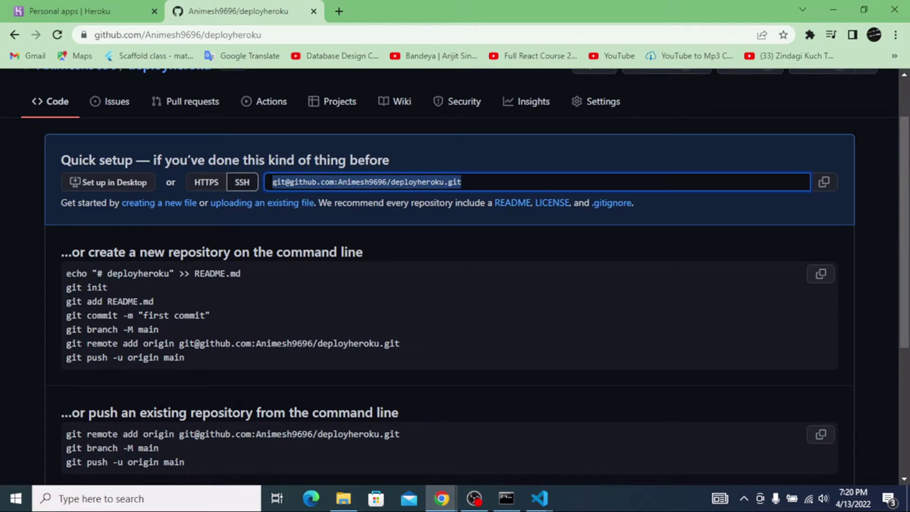
right_click(289, 179)
click(316, 191)
Step: Return to the VS Code terminal, run git push to the copied deployheroku SSH address and review the output
mouse_move(538, 497)
click(482, 460)
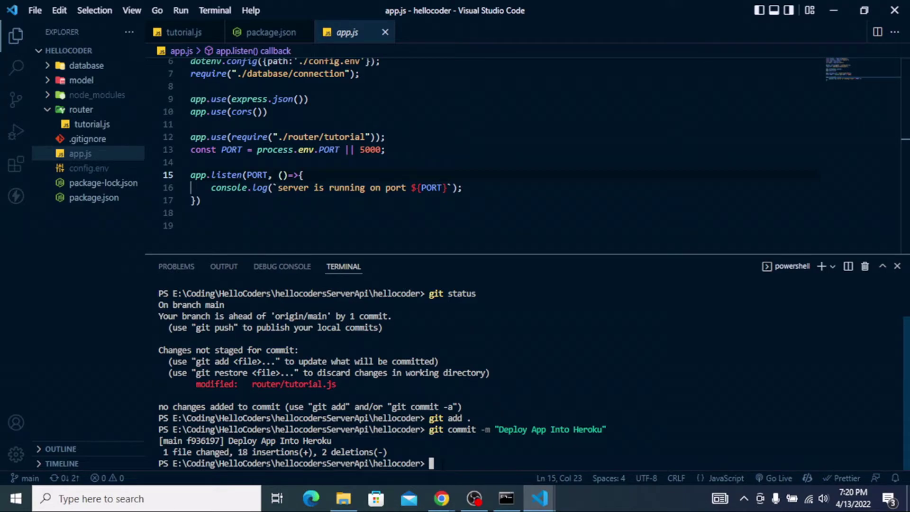
text(git push g)
key(ctrl+v)
drag(471, 463, 705, 463)
click(628, 429)
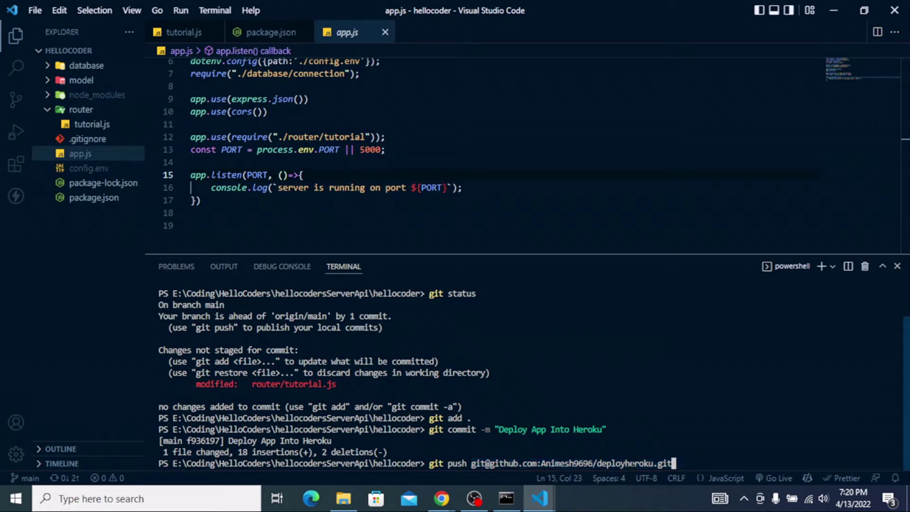
key(Return)
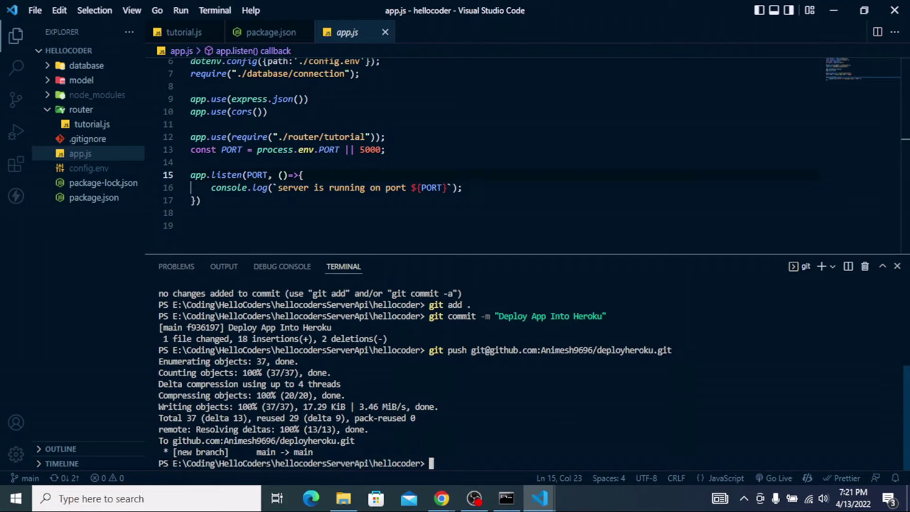
drag(315, 453, 158, 350)
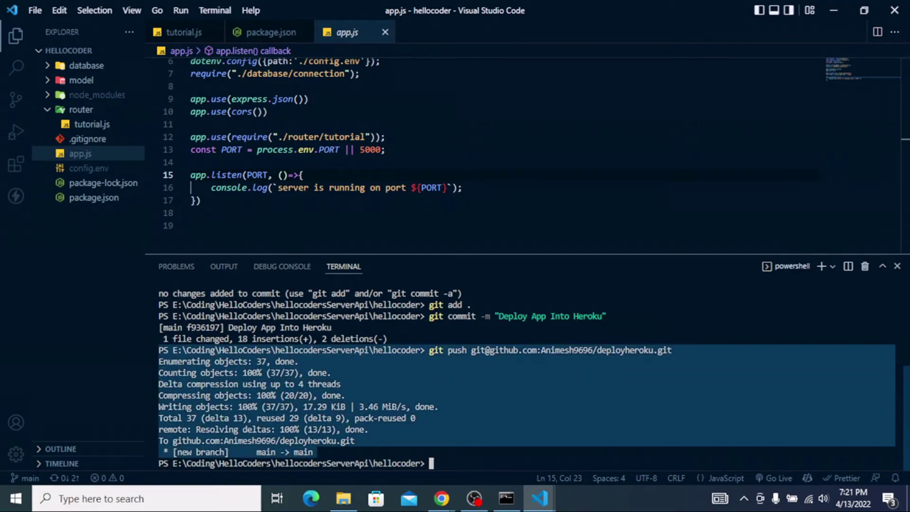
Step: Go back to GitHub, reload the deployheroku repository page and examine its list of pushed files
click(416, 450)
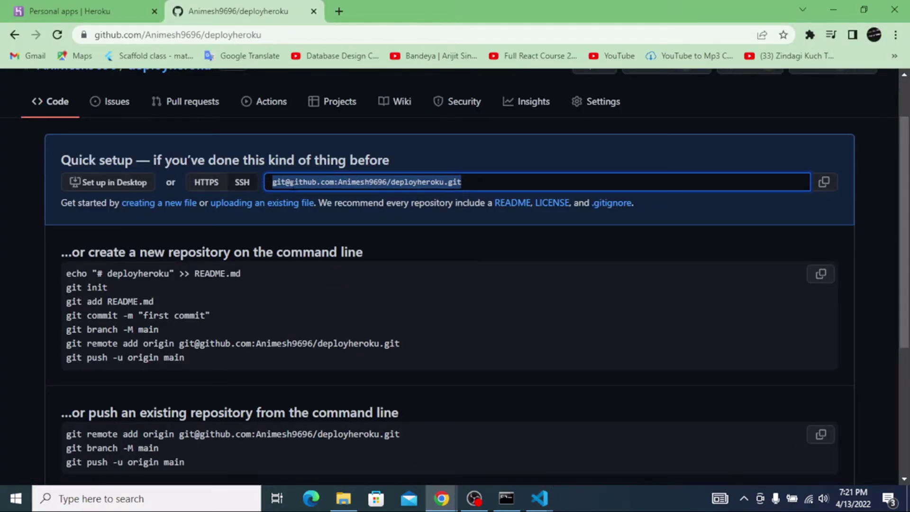
click(87, 146)
scroll(87, 133, up, 2)
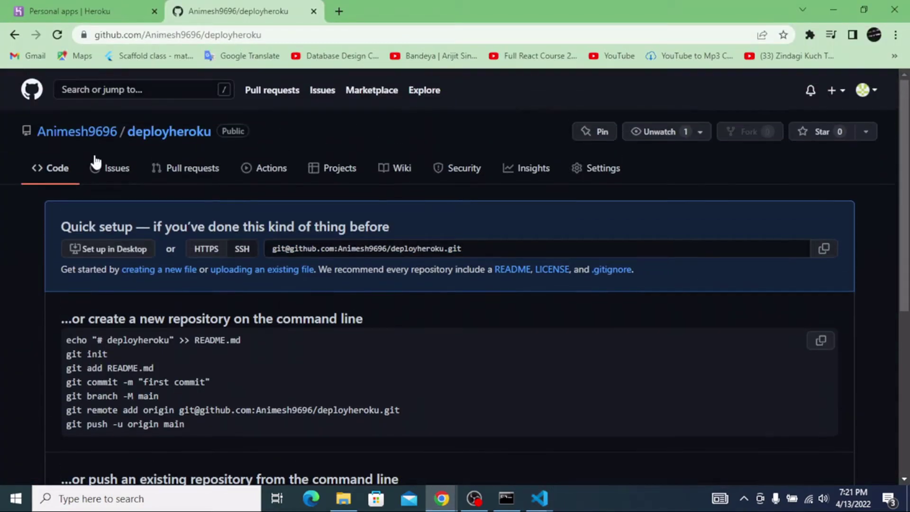
click(156, 137)
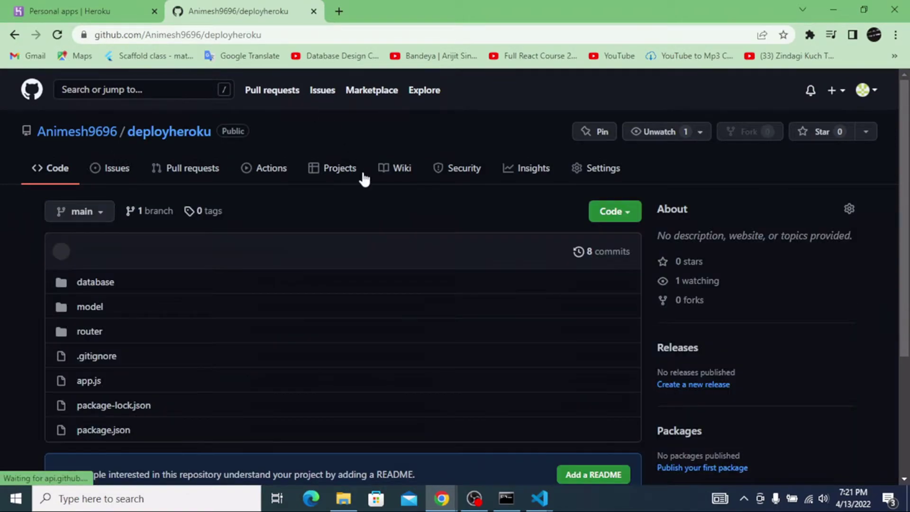
scroll(366, 178, down, 2)
drag(46, 217, 292, 361)
click(649, 323)
scroll(561, 228, up, 2)
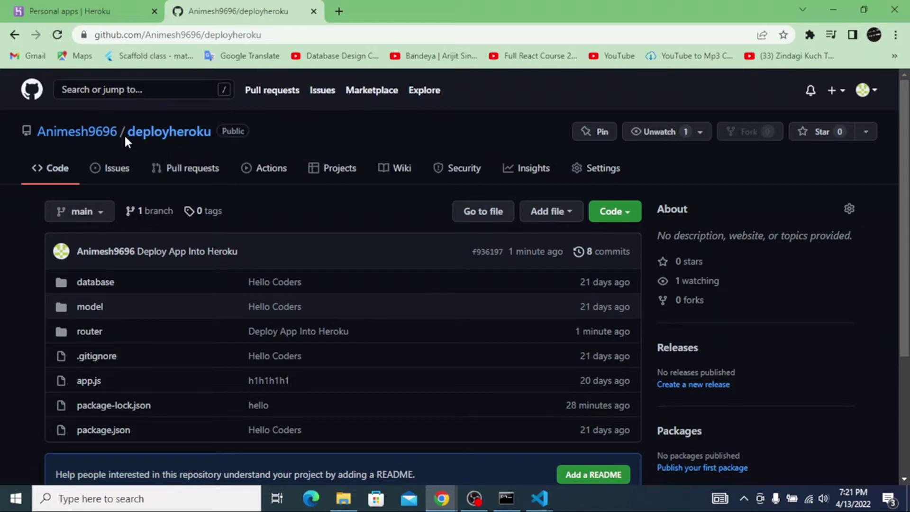
Step: Copy the repository name deployheroku from the repository page's heading
drag(127, 135, 211, 131)
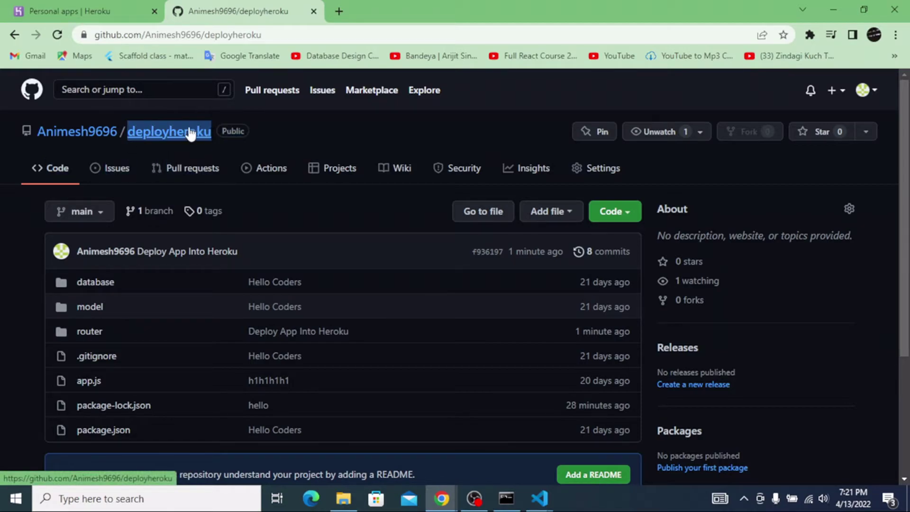
right_click(190, 134)
click(224, 231)
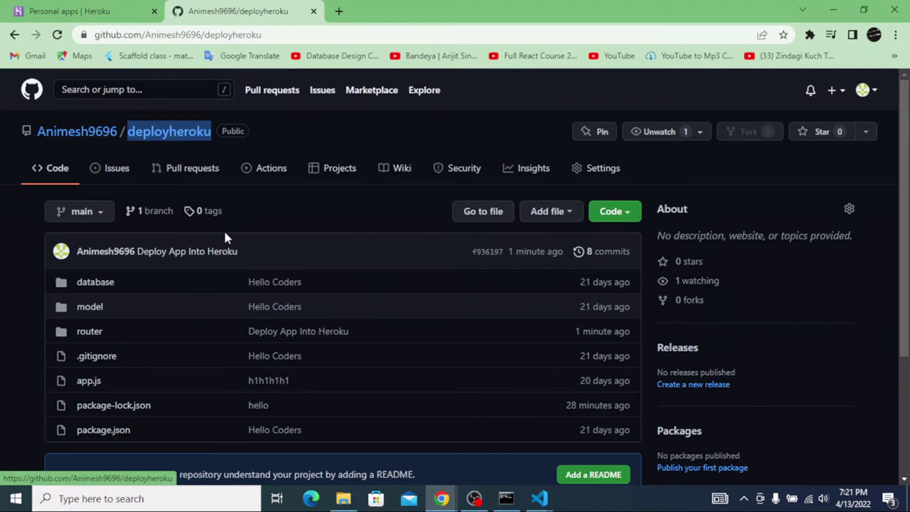
click(323, 217)
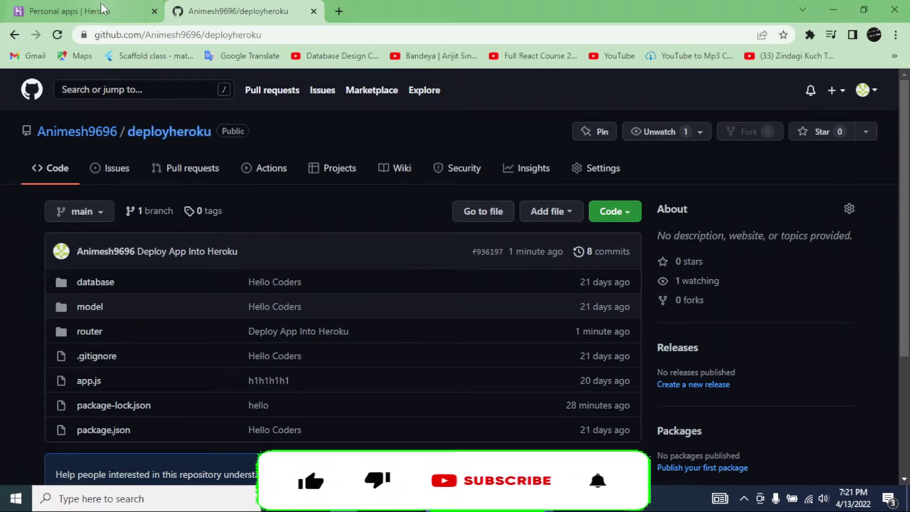
Step: Switch to the Heroku dashboard, check the signed-in account and open the form for creating a new app
drag(193, 6, 211, 5)
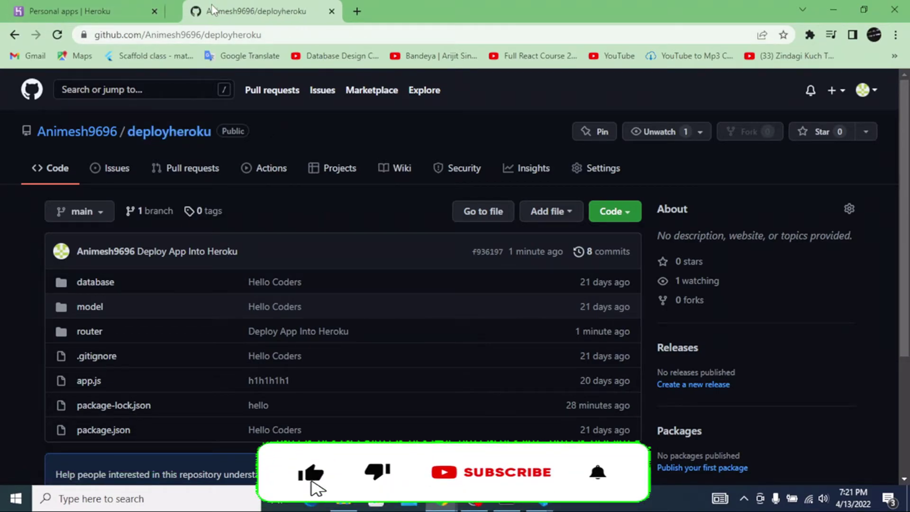
click(109, 6)
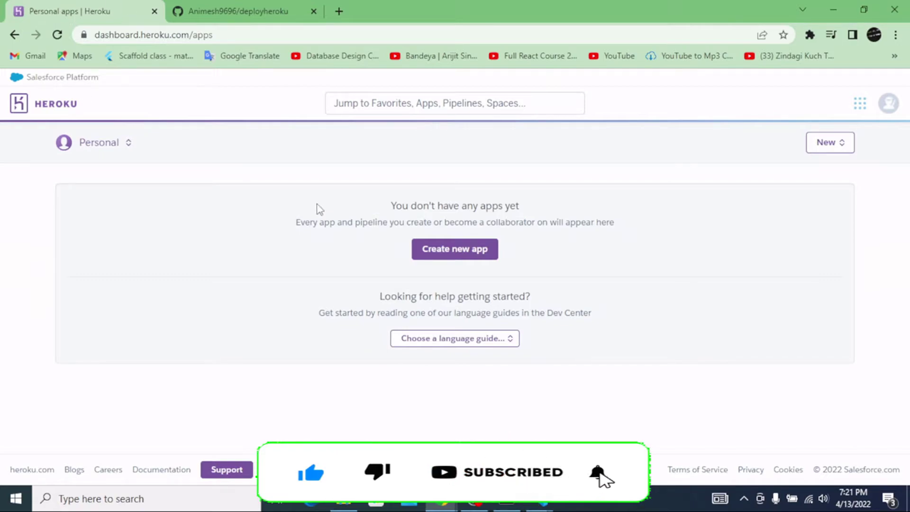
click(890, 110)
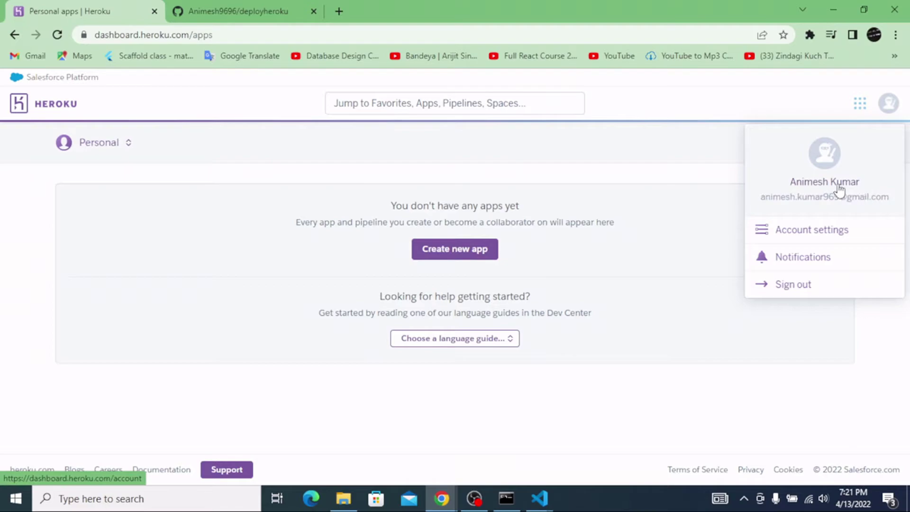
click(681, 150)
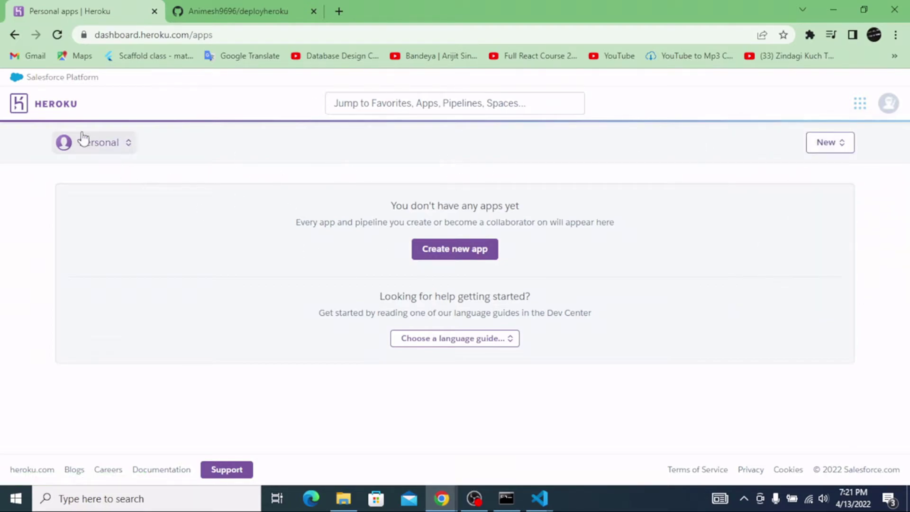
click(441, 256)
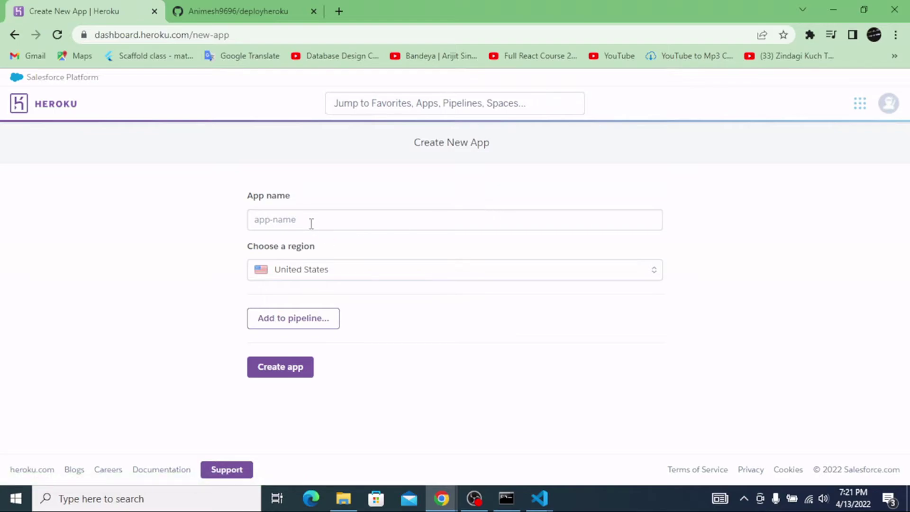
Step: Try deployheroku and deployheroku1234 as the app name, then clear the entry
click(303, 218)
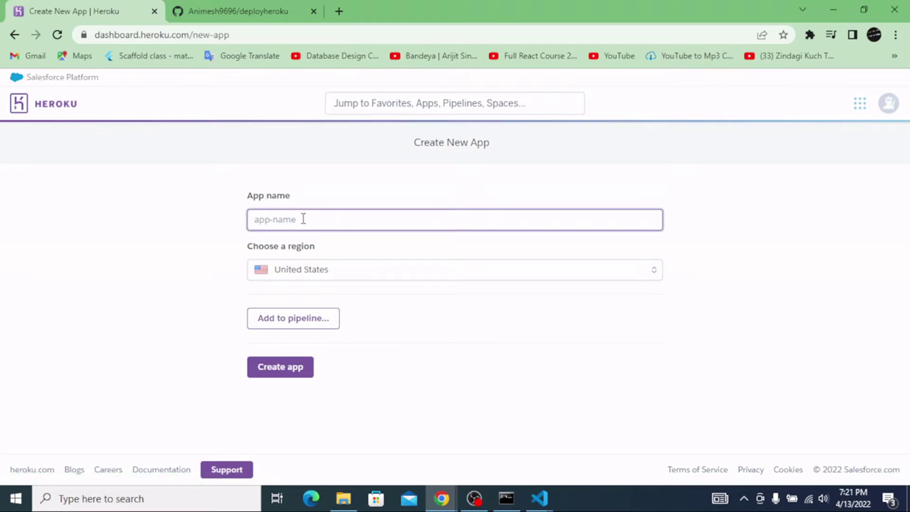
text(deployheroku)
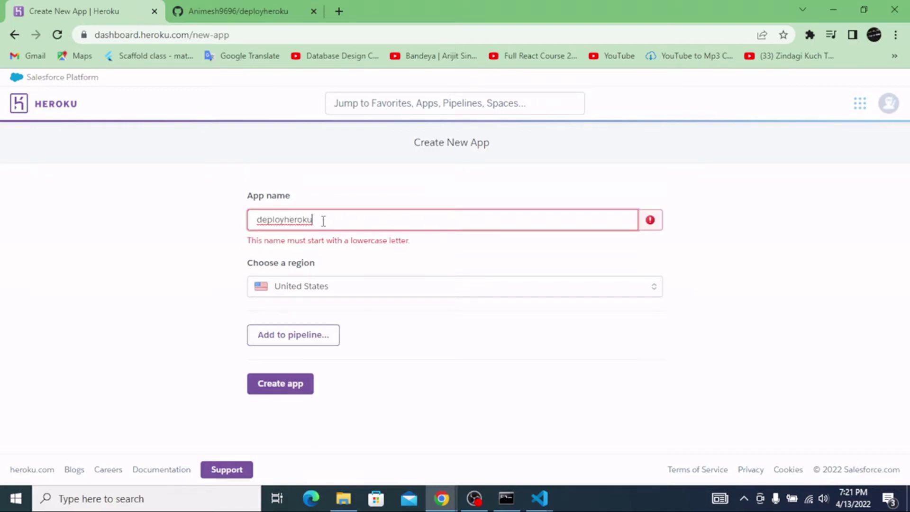
text(1234)
drag(332, 221, 252, 220)
key(BackSpace)
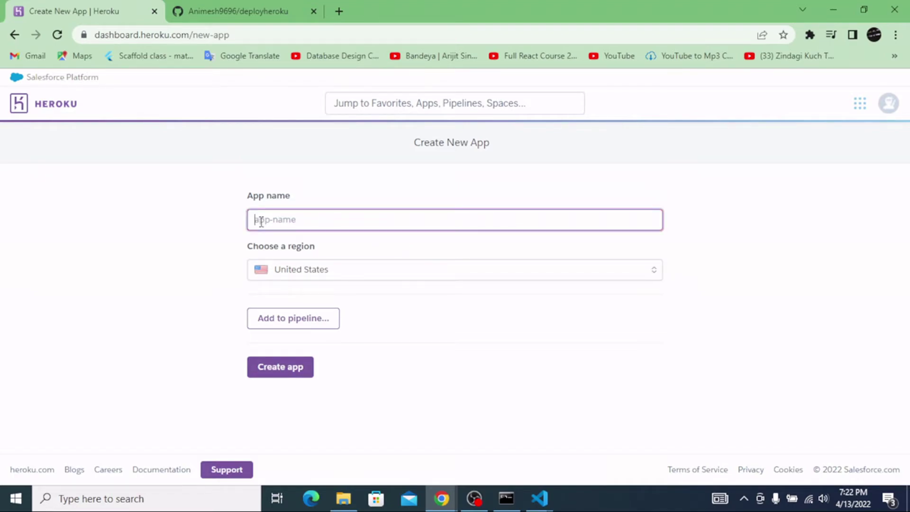
Step: Try herokuapp and hellocoders as the app name, and settle on hellocoderss
text(heroku)
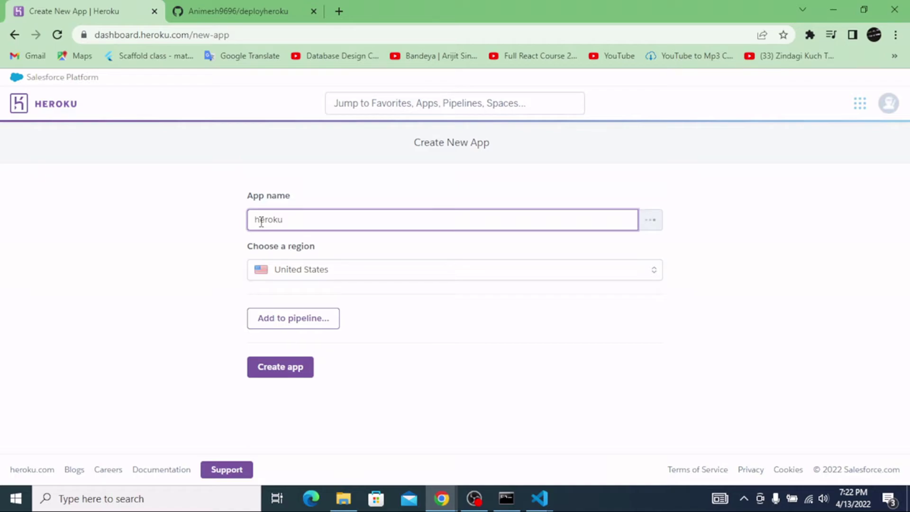
text(app)
key(BackSpace)
key(BackSpace)
key(BackSpace)
key(BackSpace)
key(BackSpace)
key(BackSpace)
text(hellocoders)
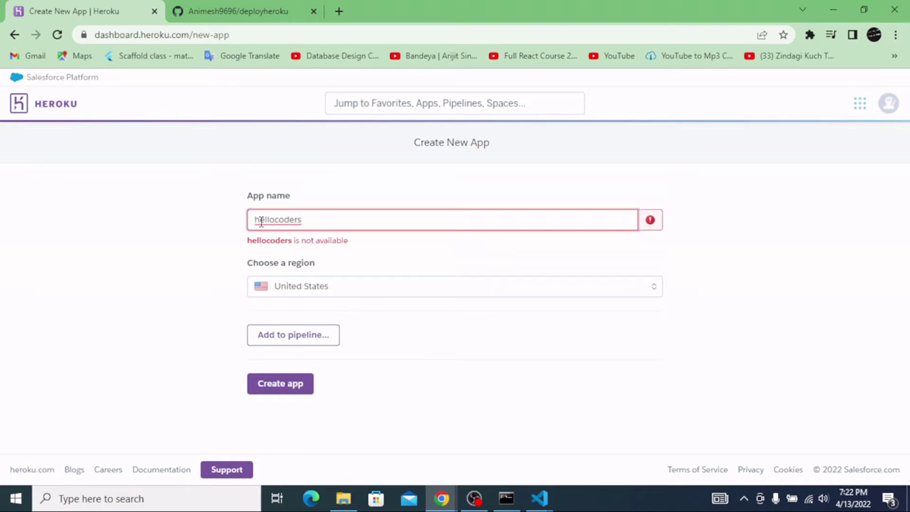
text(s)
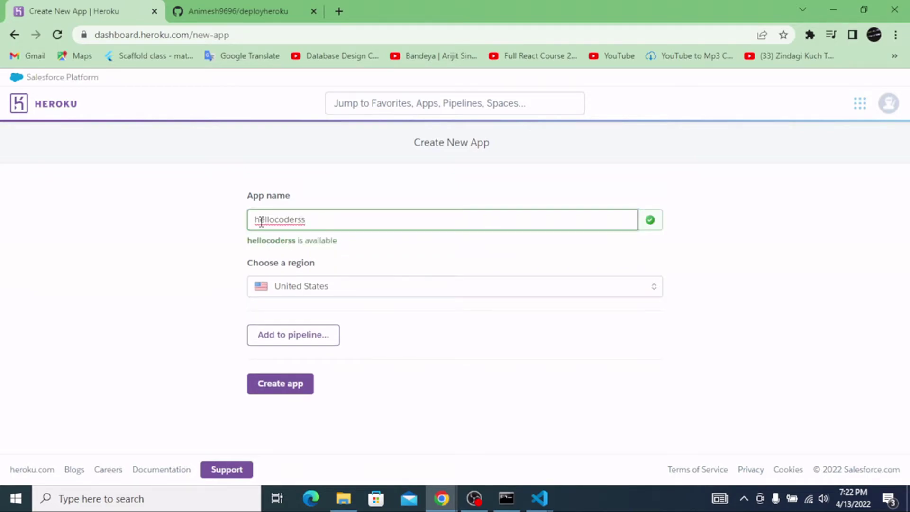
Step: Create the app hellocoderss in the United States region
drag(335, 223, 251, 219)
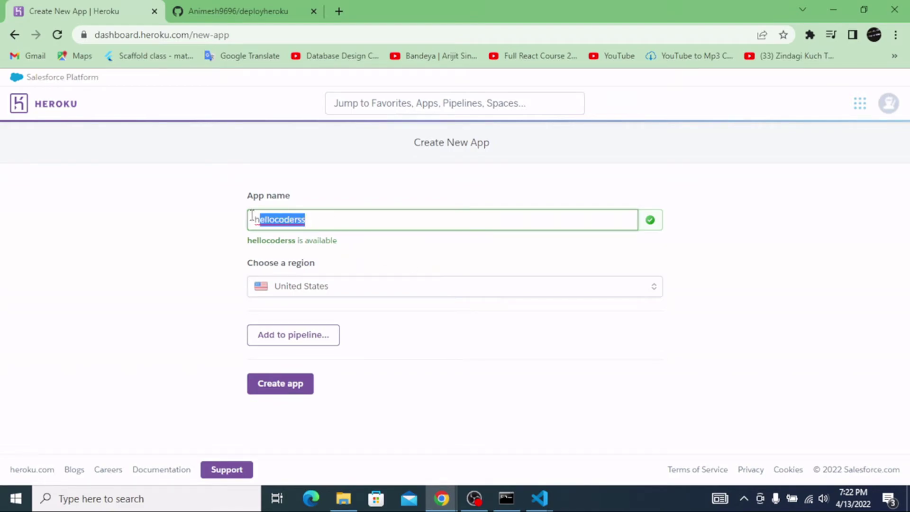
click(616, 253)
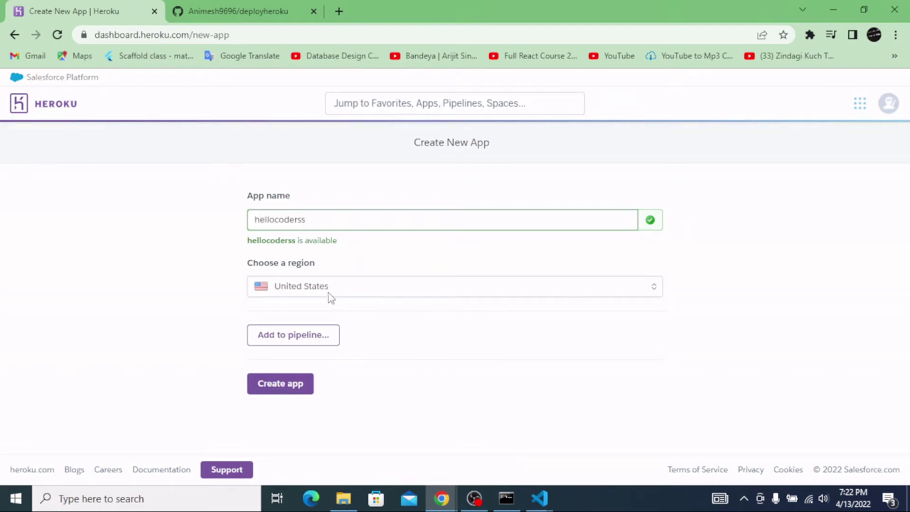
click(346, 296)
click(315, 288)
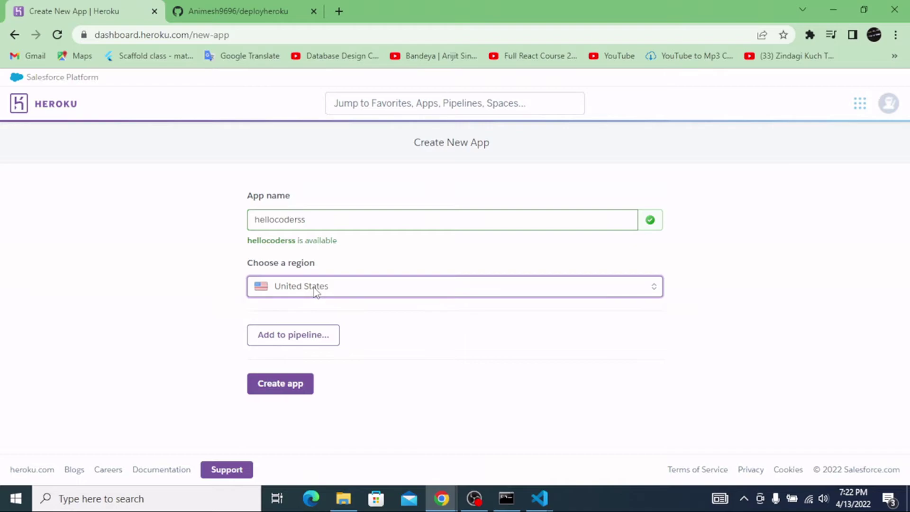
click(284, 385)
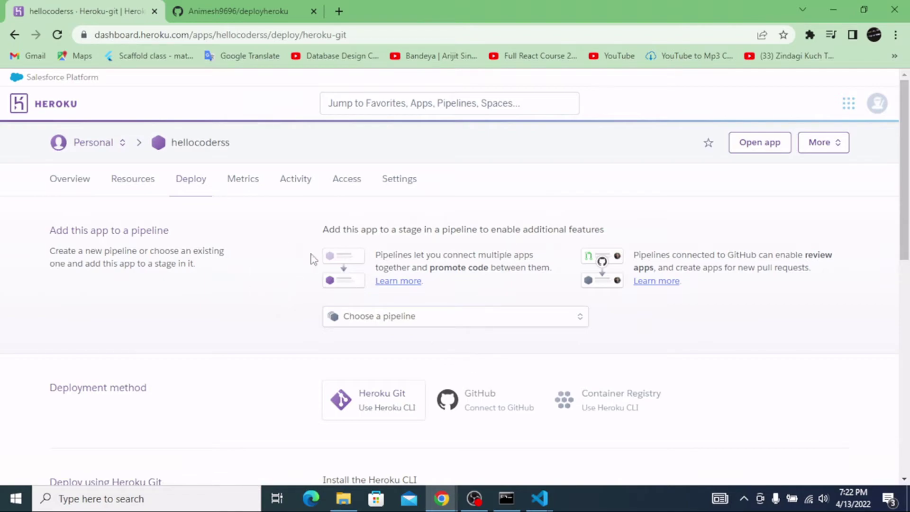
Step: Choose GitHub as the app's deployment method and search for the repository deployheroku
scroll(318, 280, down, 3)
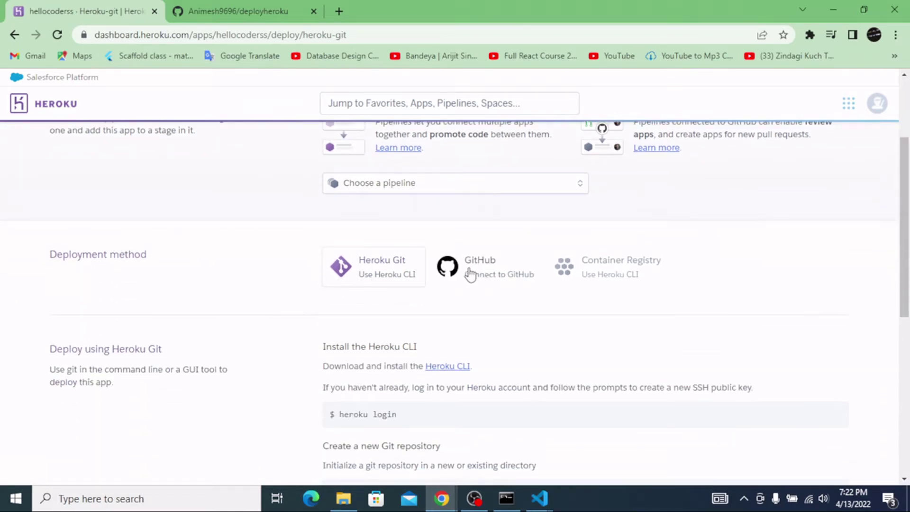
click(485, 273)
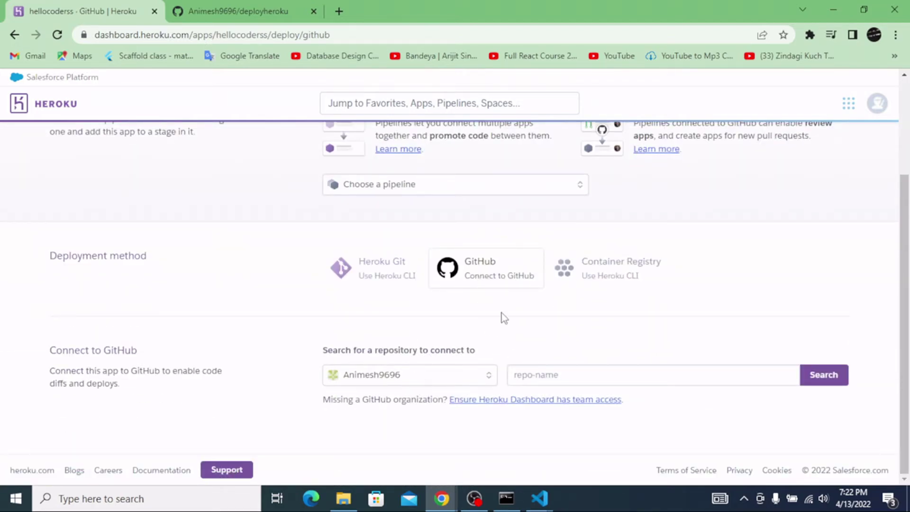
click(546, 369)
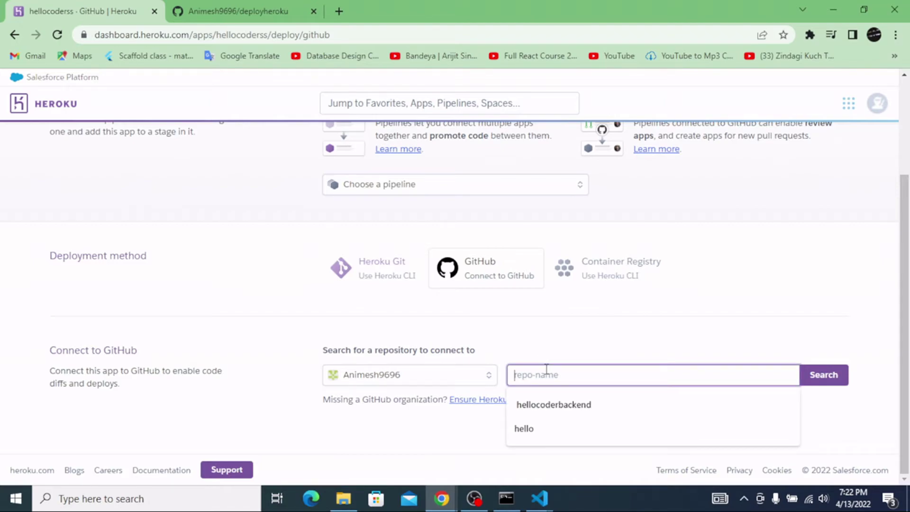
text(deployheroku)
drag(583, 375, 524, 362)
click(747, 362)
click(822, 373)
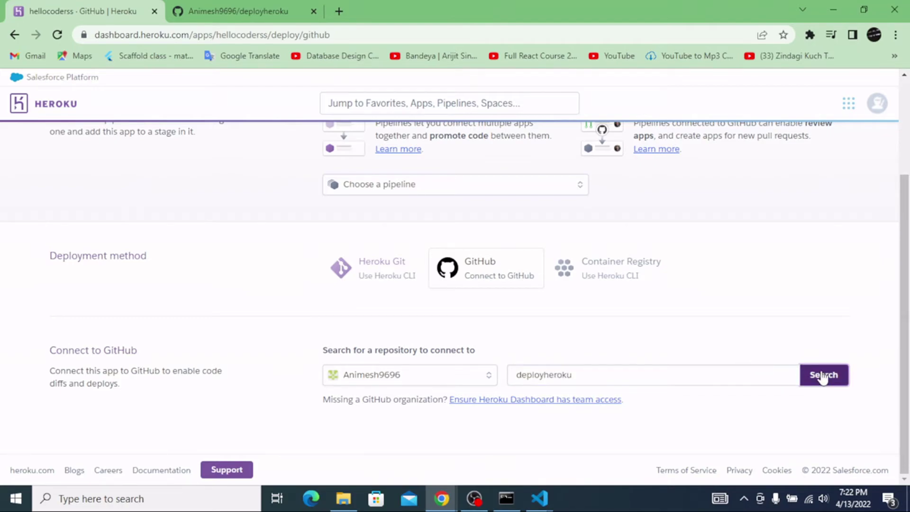
Step: Connect the app to the deployheroku repository from the search result
scroll(735, 341, down, 1)
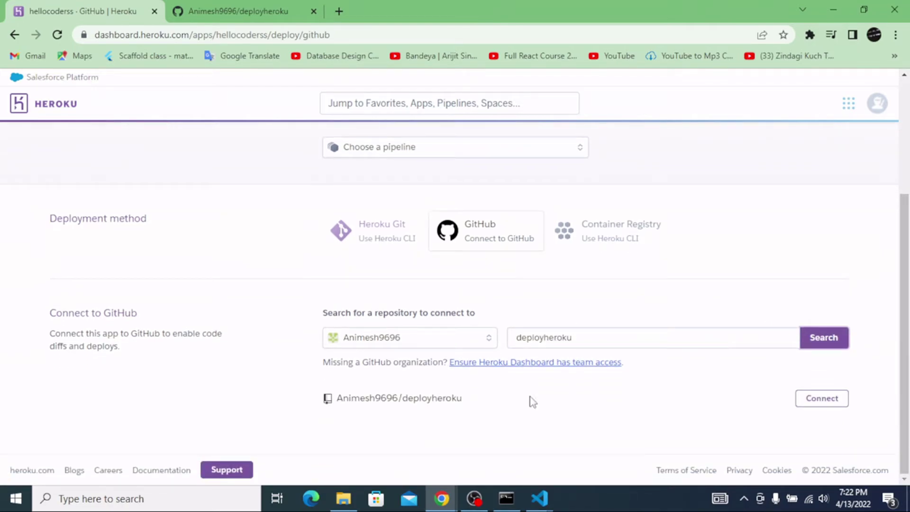
drag(442, 398, 330, 402)
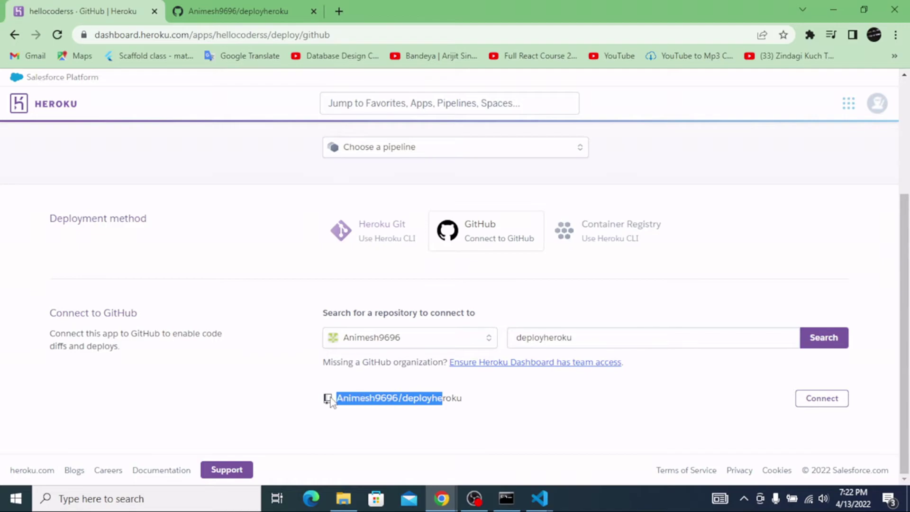
click(824, 398)
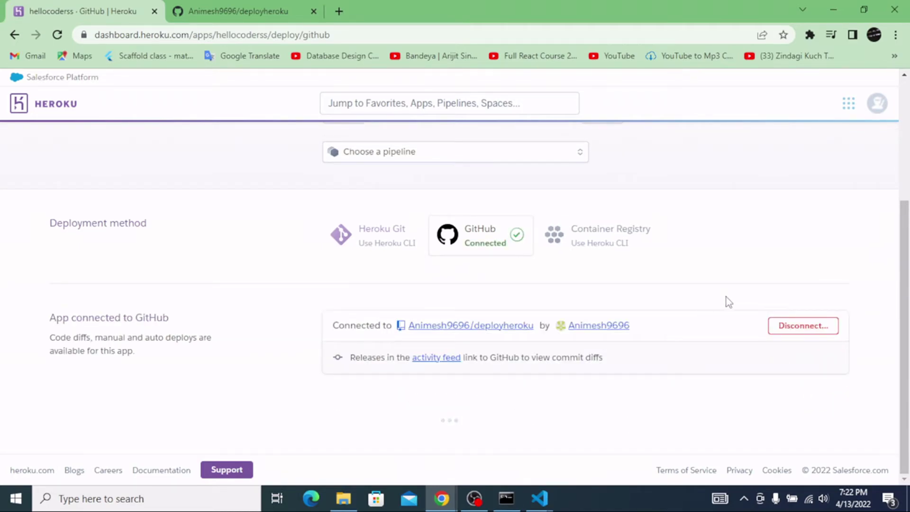
Step: Enable automatic deploys from the main branch and keep main as the branch for manual deployment
scroll(298, 374, down, 4)
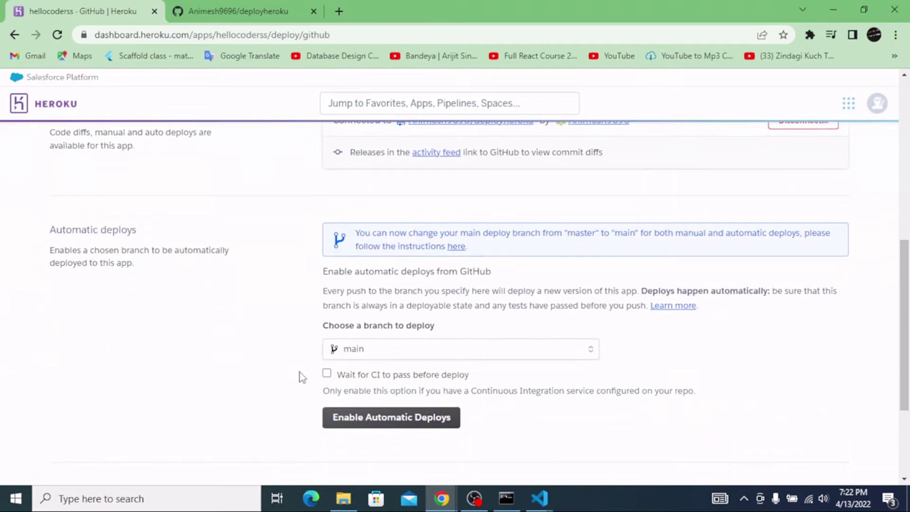
scroll(300, 372, down, 1)
click(401, 352)
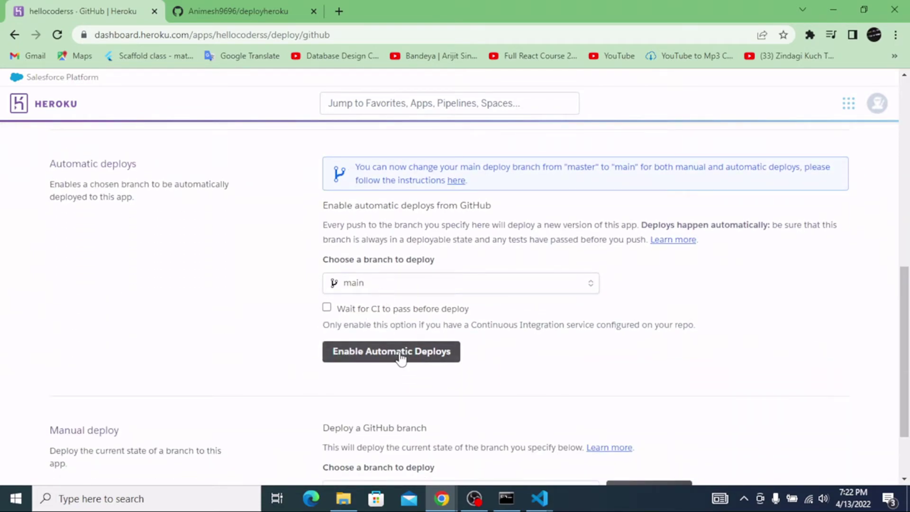
scroll(401, 356, down, 1)
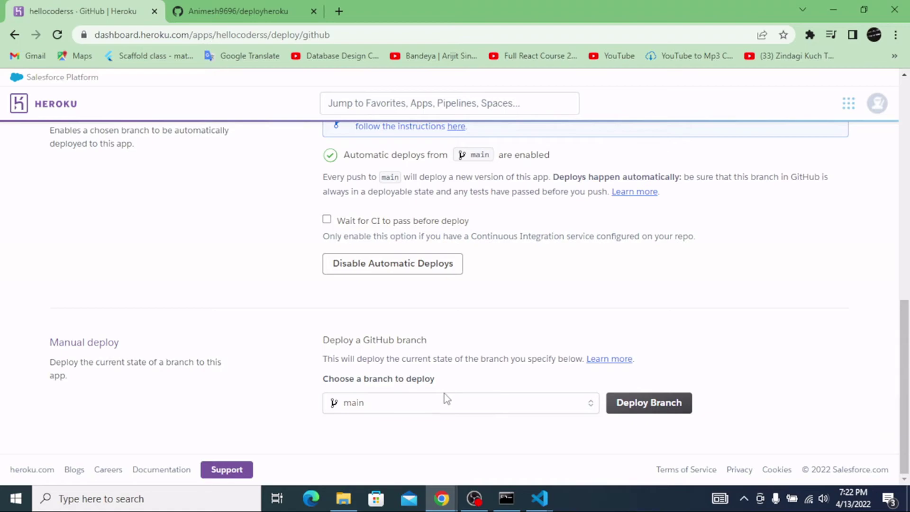
click(396, 398)
click(397, 399)
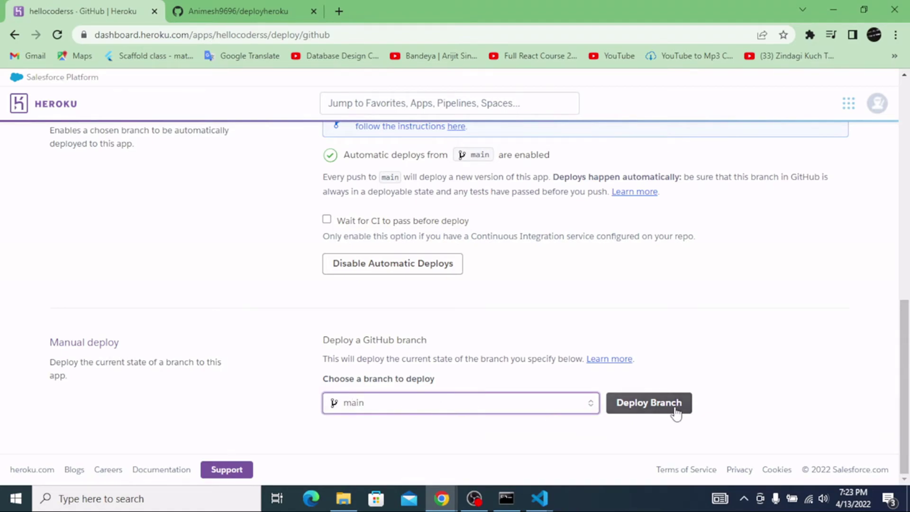
Step: Open the app's settings and check the app name and general information
scroll(502, 313, up, 15)
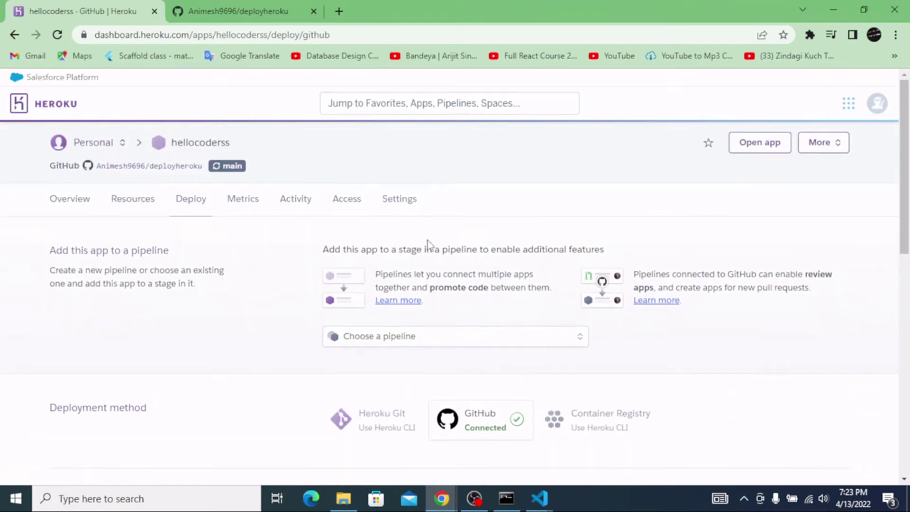
click(388, 201)
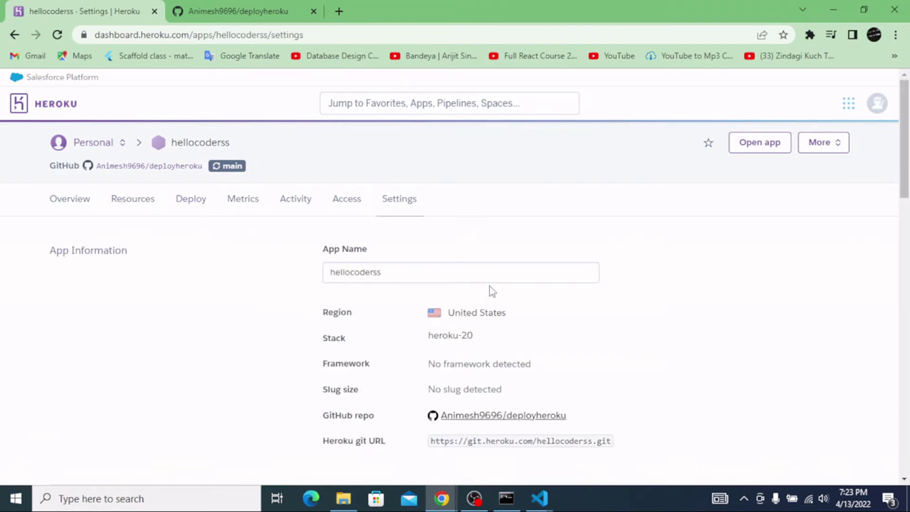
scroll(490, 286, down, 3)
scroll(489, 292, up, 2)
drag(386, 206, 288, 211)
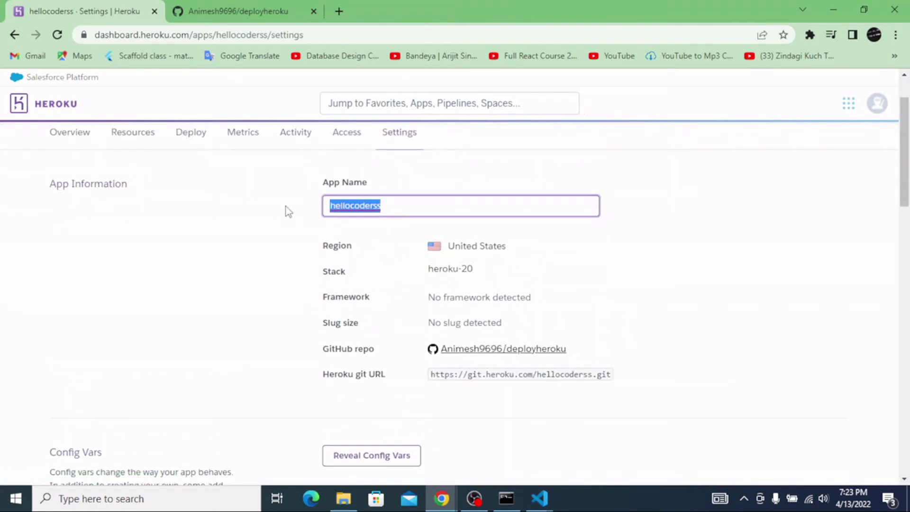
click(288, 211)
Step: Add the officially supported heroku/nodejs buildpack to the app and save the change
scroll(315, 280, down, 4)
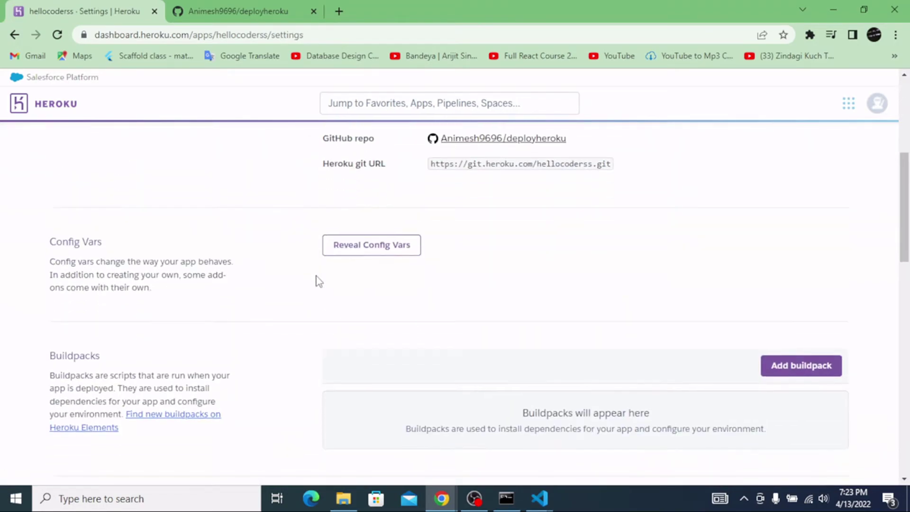
scroll(316, 282, down, 4)
scroll(316, 281, up, 2)
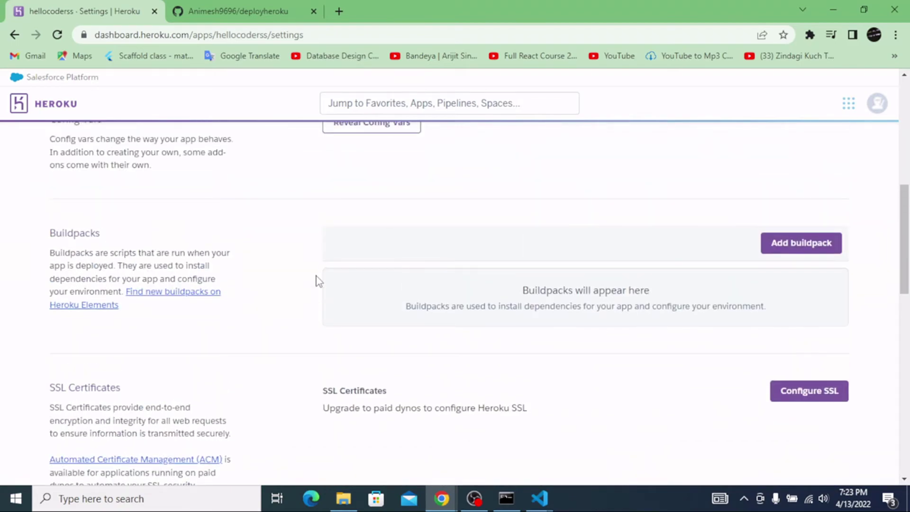
click(802, 246)
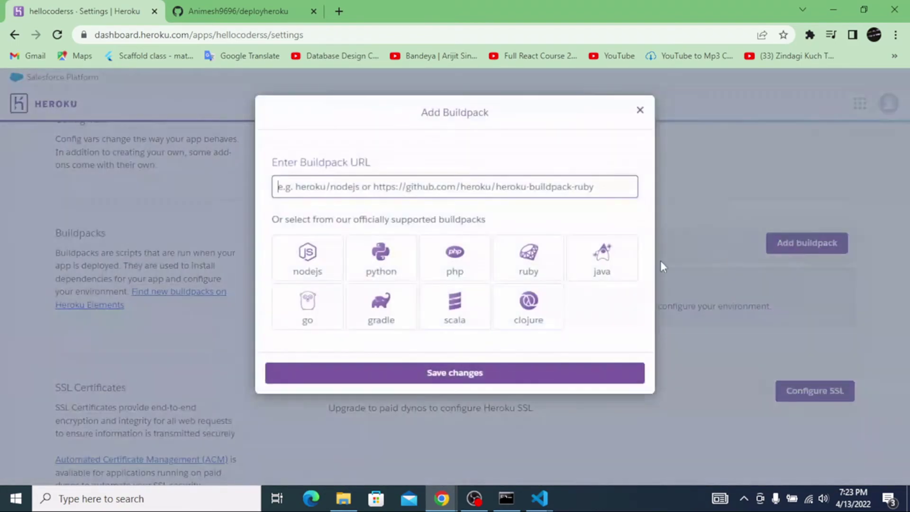
click(307, 266)
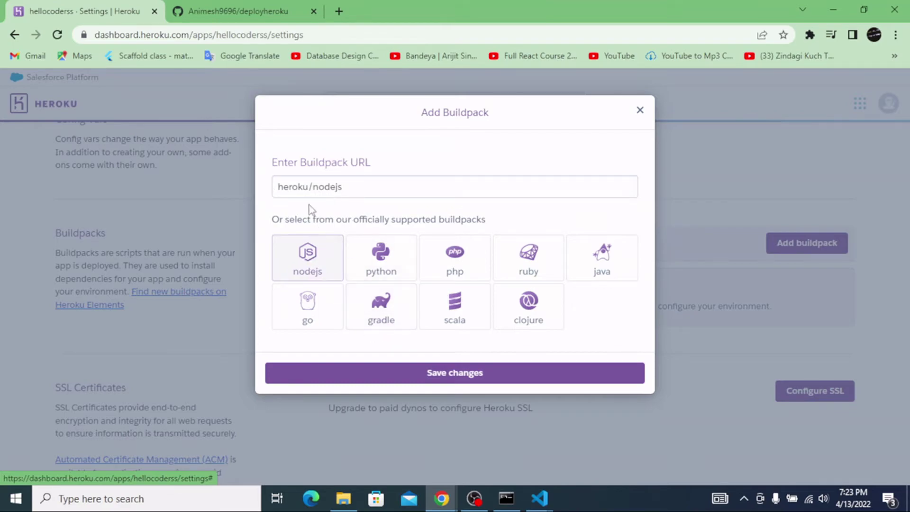
click(442, 373)
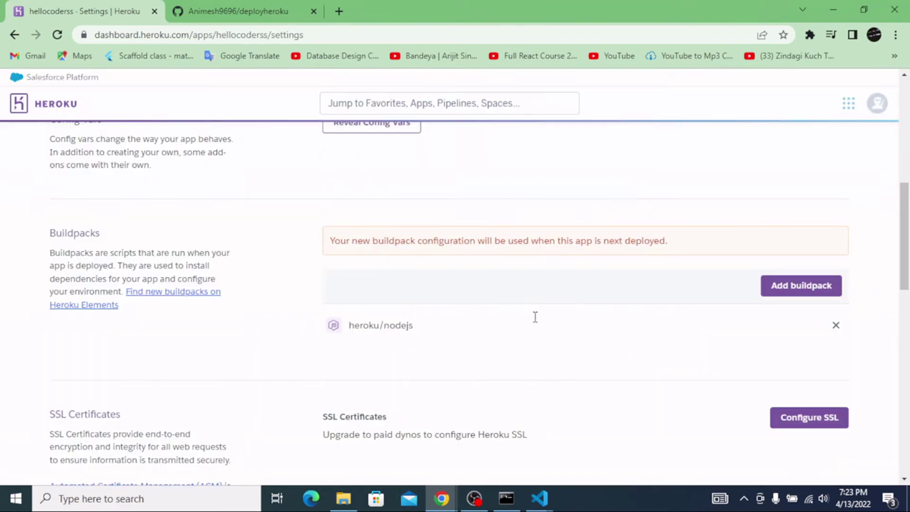
Step: Review the remaining settings from SSL certificates to app deletion, and look through the app's access, metrics and overview pages
scroll(480, 349, down, 6)
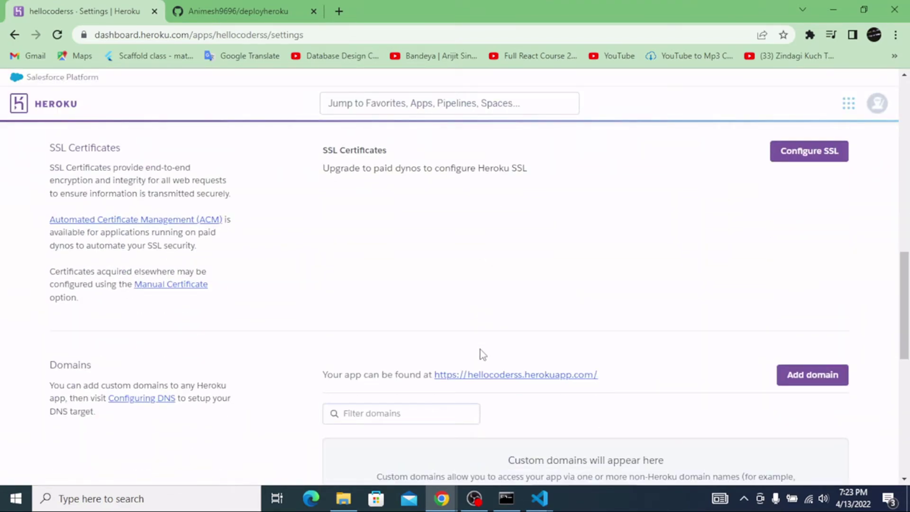
scroll(480, 349, down, 3)
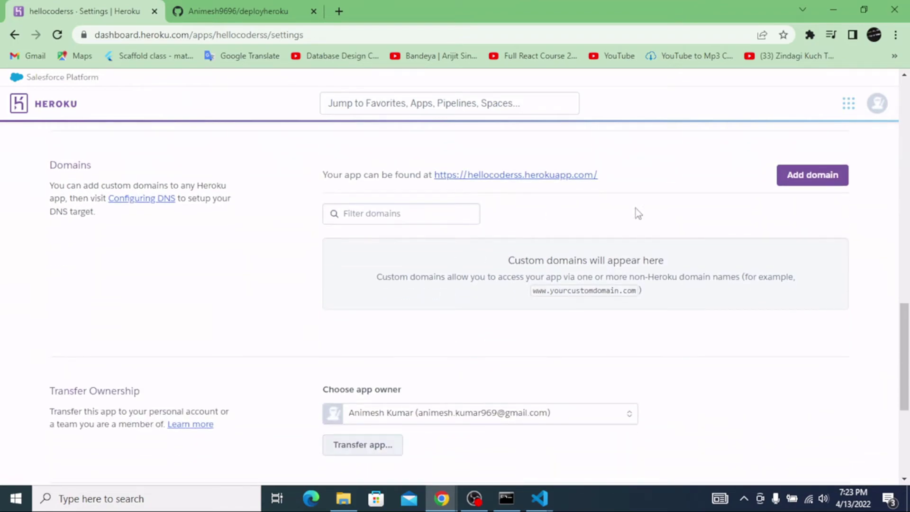
scroll(607, 217, down, 5)
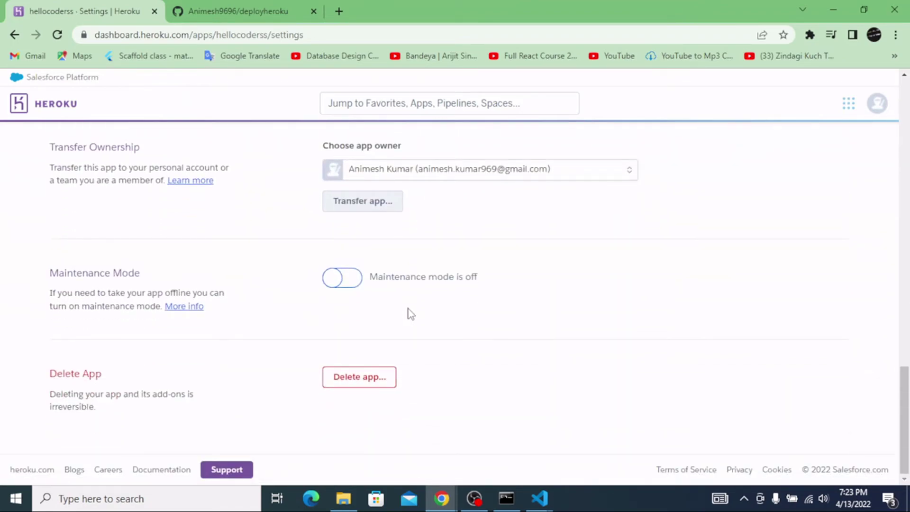
scroll(409, 311, up, 5)
scroll(411, 314, up, 10)
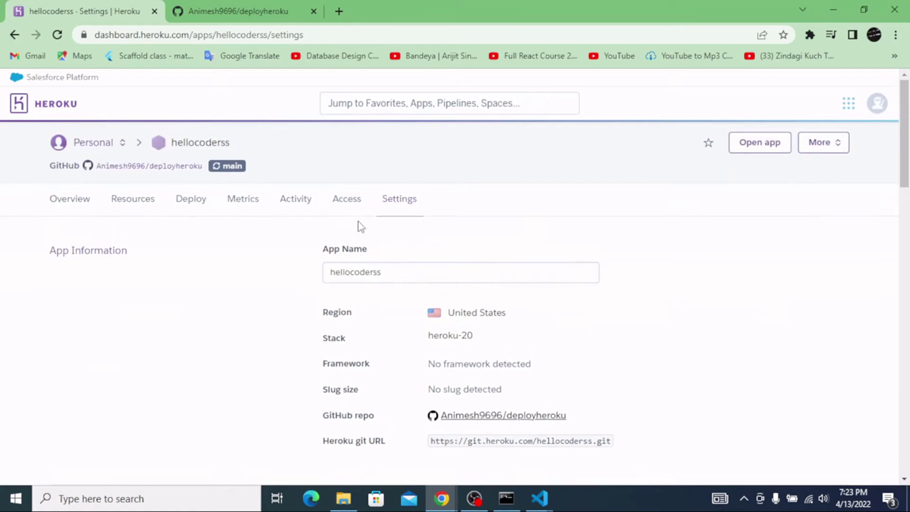
click(349, 212)
click(315, 204)
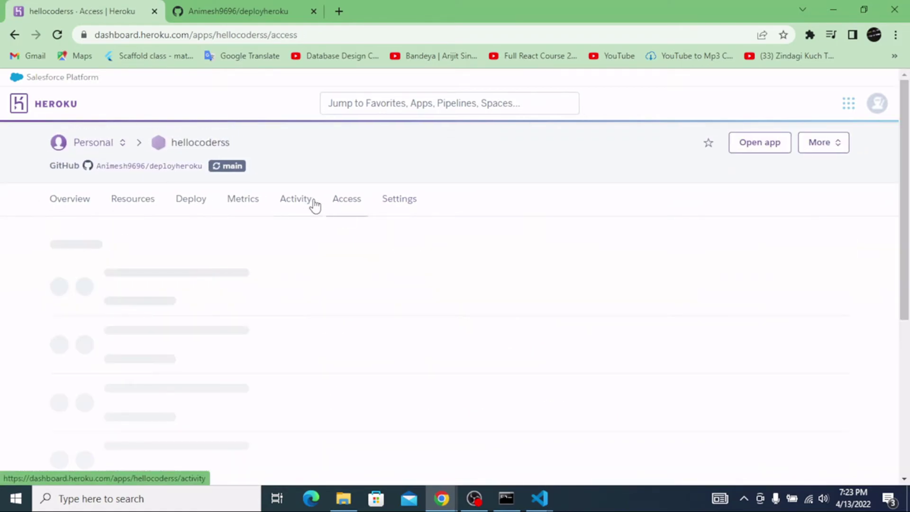
click(244, 209)
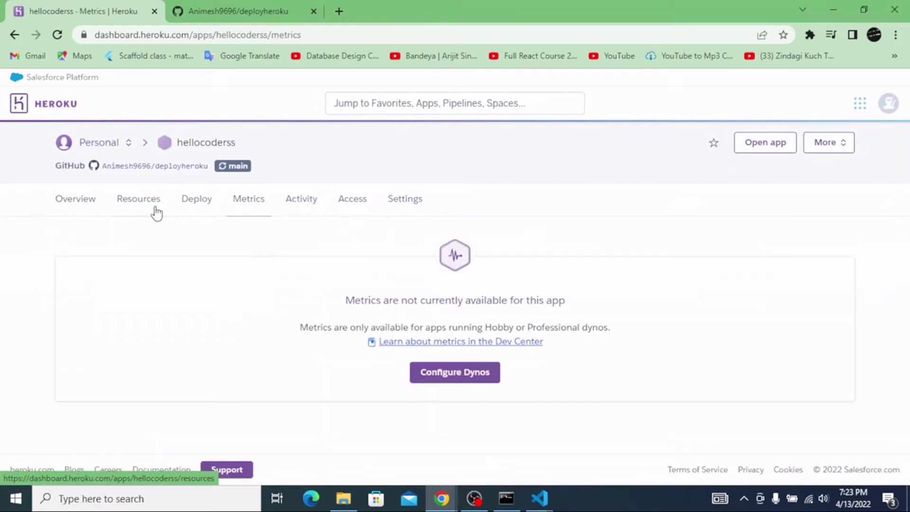
click(84, 207)
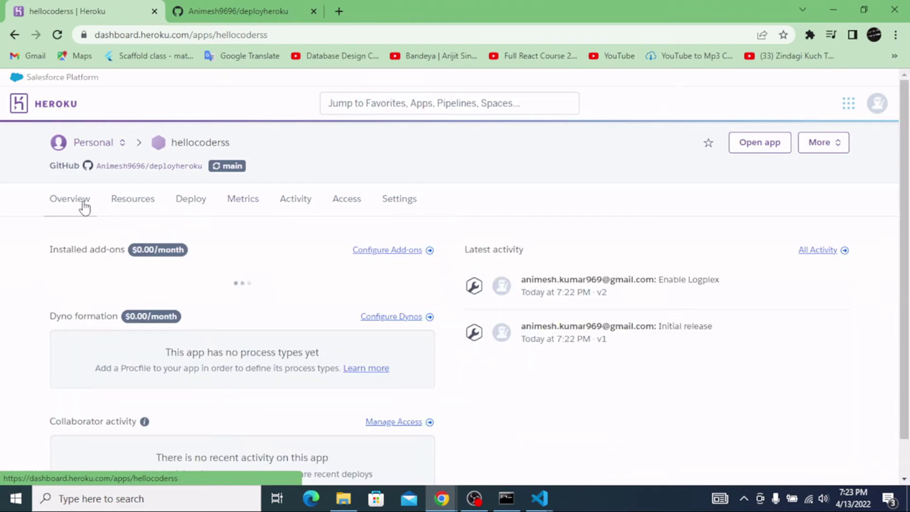
Step: Return to the app's deployment page, manually deploy the main branch and follow the build and release stages
click(195, 209)
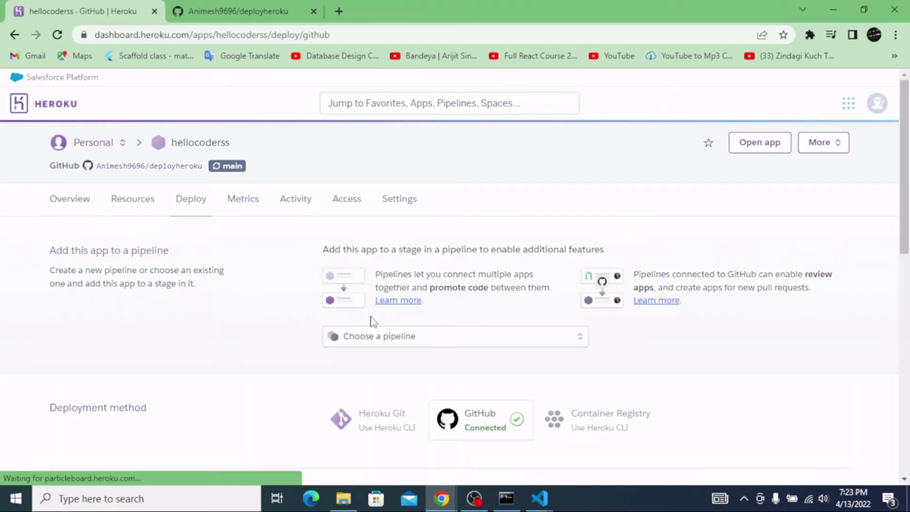
scroll(444, 337, down, 9)
scroll(444, 337, down, 3)
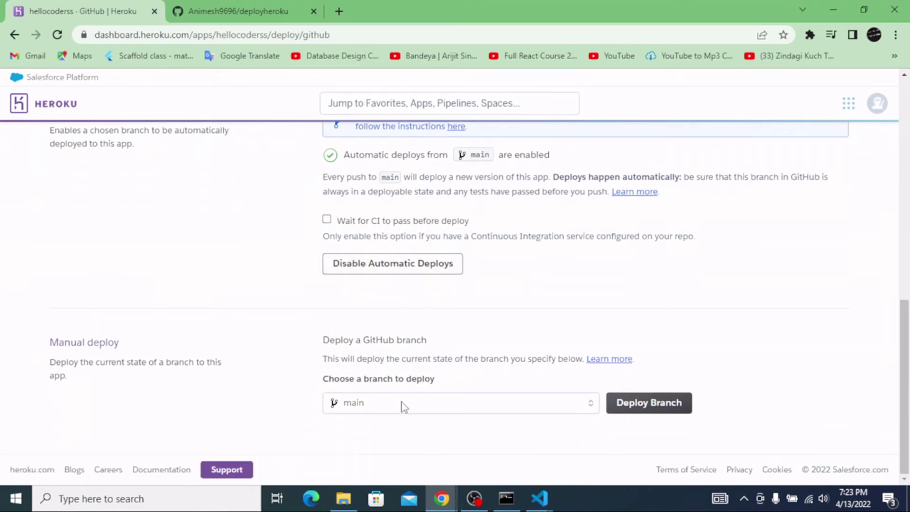
click(653, 402)
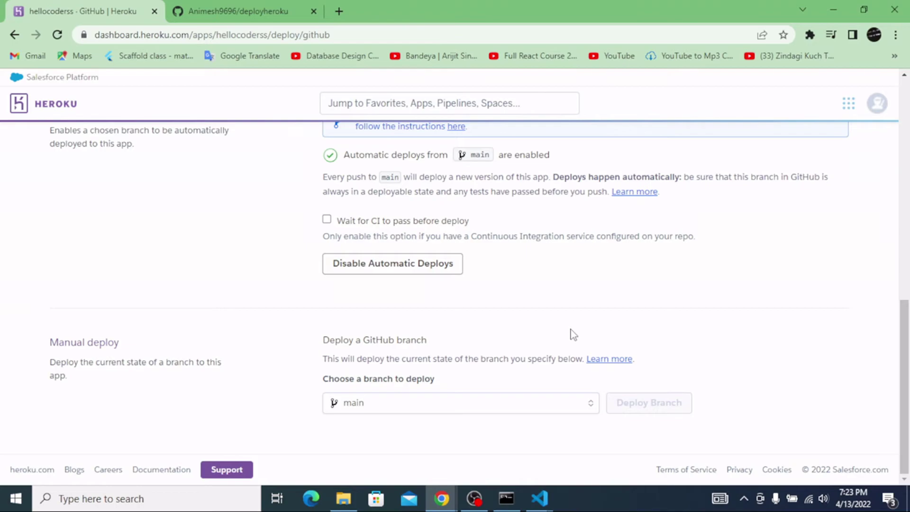
scroll(682, 333, down, 5)
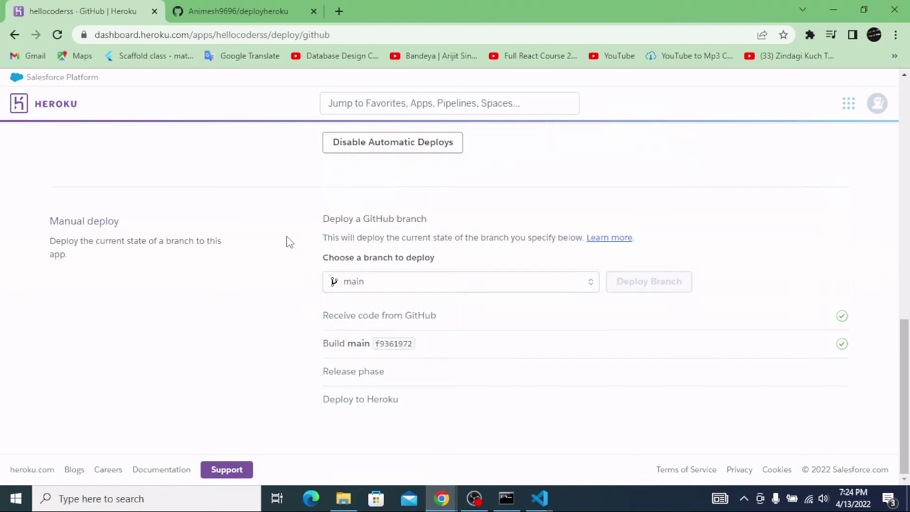
drag(635, 353, 383, 345)
click(321, 349)
click(521, 413)
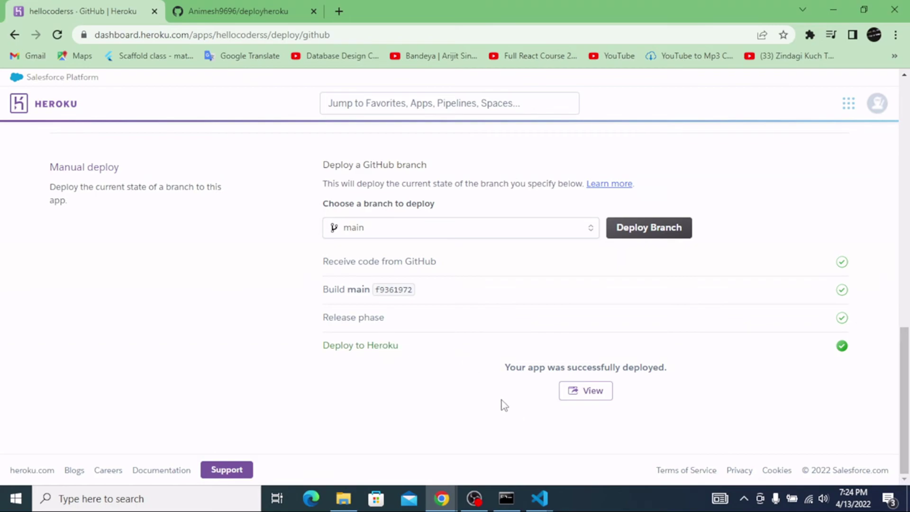
Step: Return to the personal apps list, reopen the hellocoderss app and launch its deployed site
scroll(502, 374, up, 15)
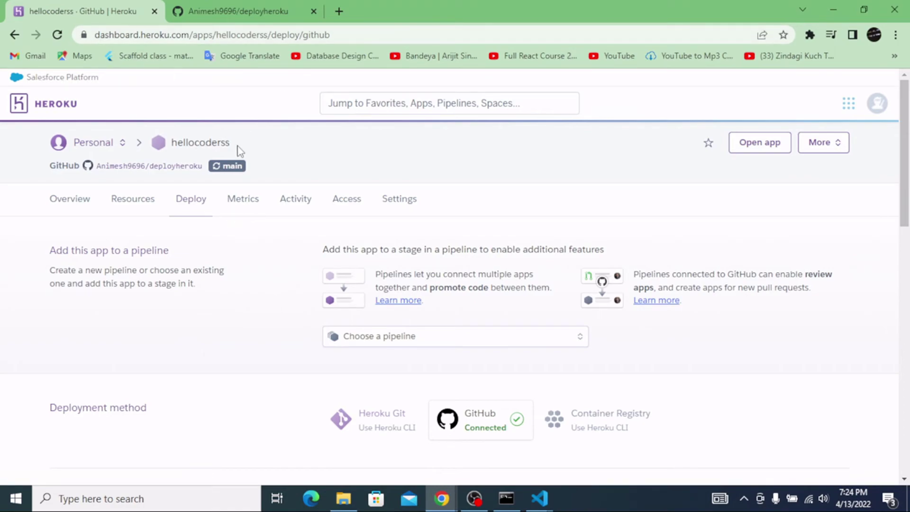
click(104, 145)
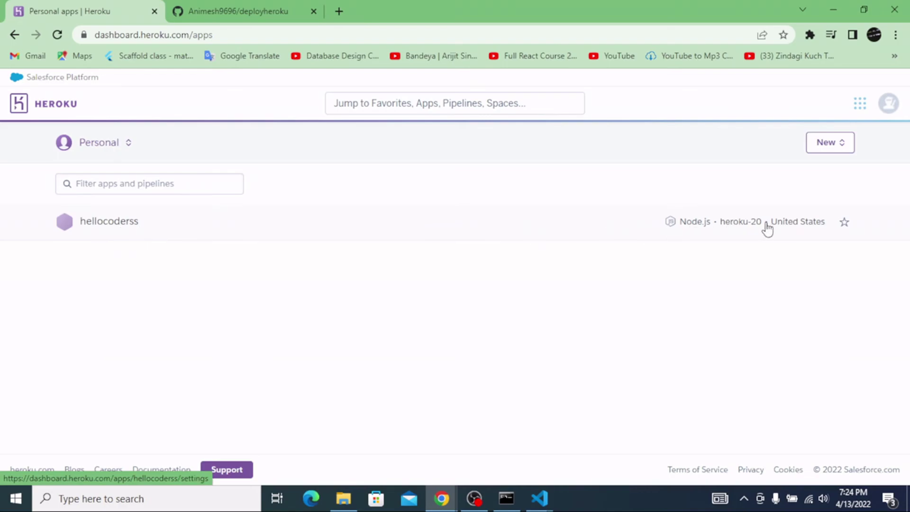
click(135, 226)
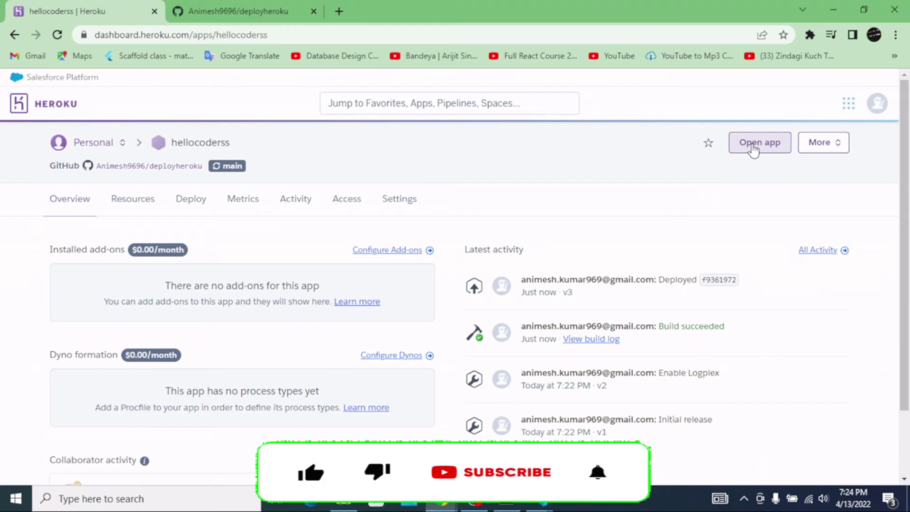
click(756, 145)
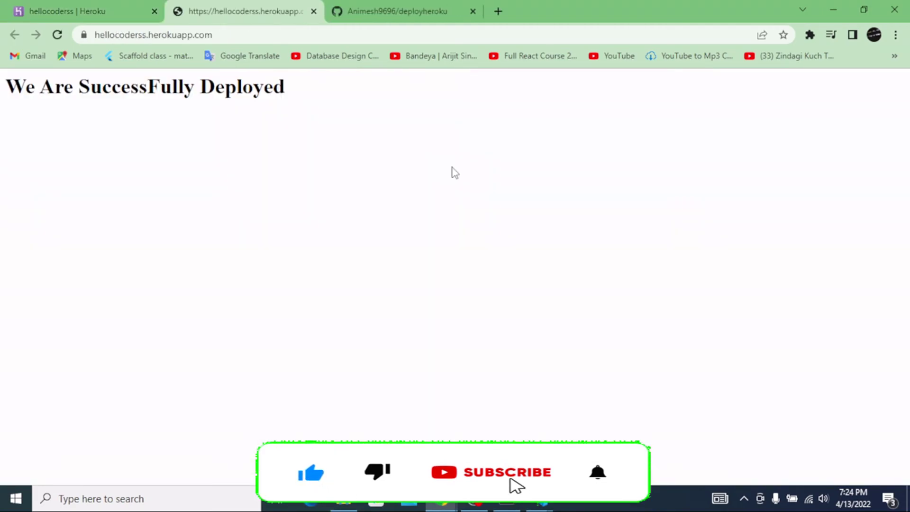
Step: Check the heading on the deployed home page and show the site's full address including https
drag(346, 78, 4, 87)
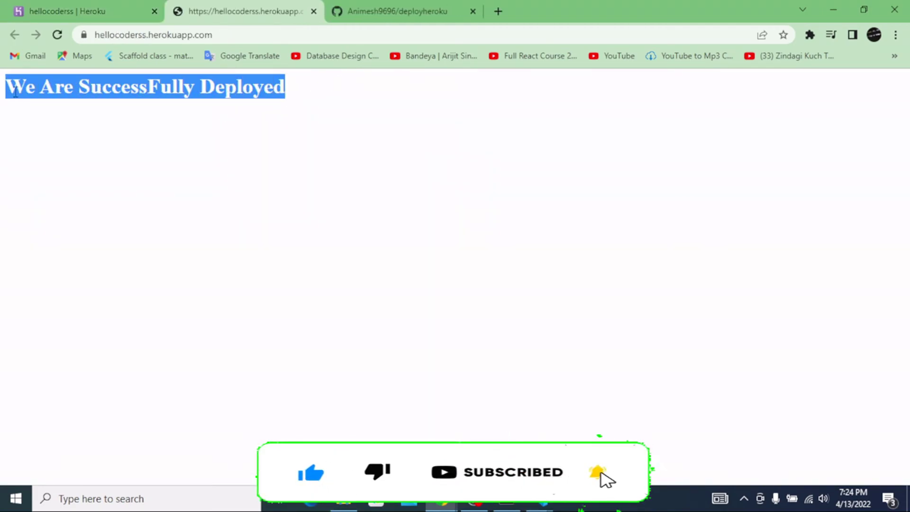
click(313, 88)
click(227, 40)
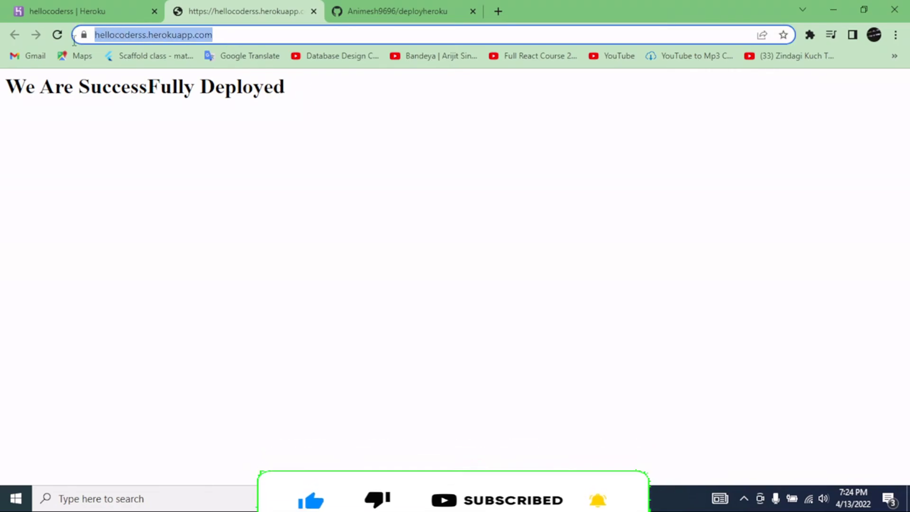
click(249, 36)
click(350, 149)
click(227, 36)
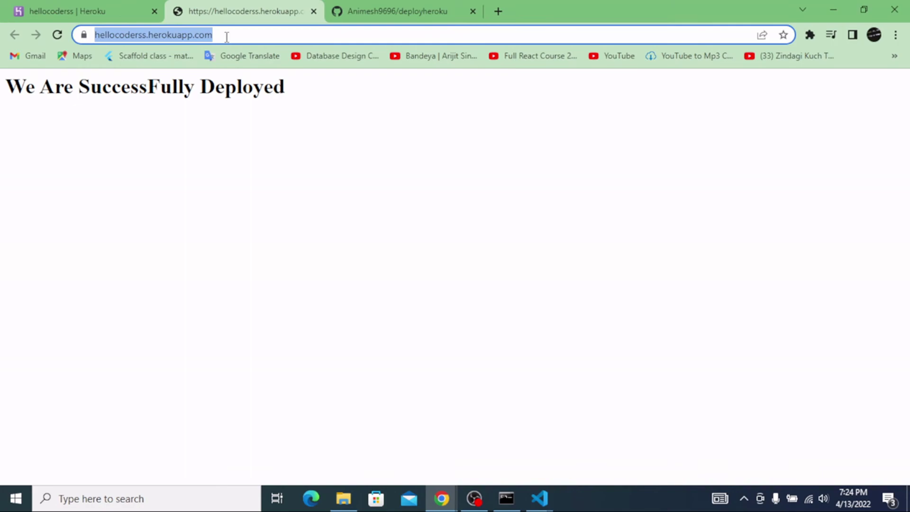
click(226, 35)
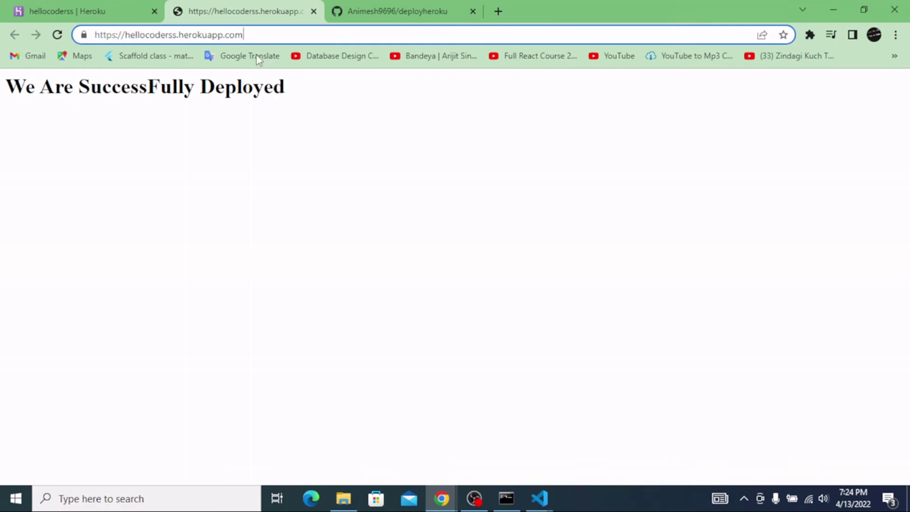
Step: Switch to Visual Studio Code and examine the '/tutorials' GET route in router/tutorial.js, including the allData array and the response it sends
click(541, 503)
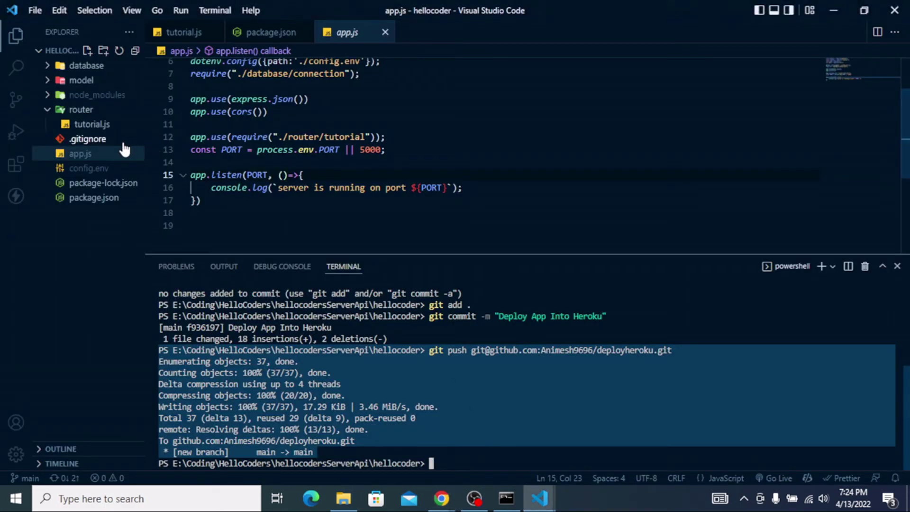
click(86, 127)
scroll(253, 132, up, 7)
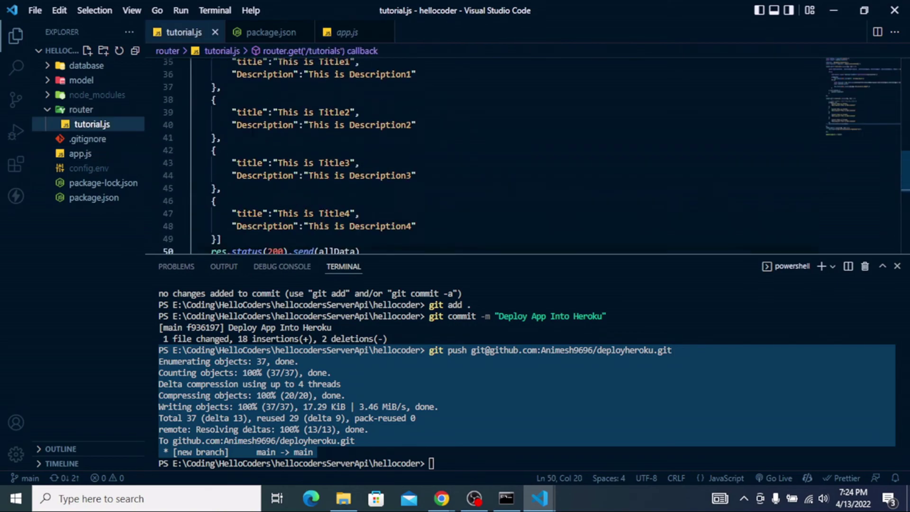
drag(190, 144, 303, 144)
scroll(303, 144, down, 7)
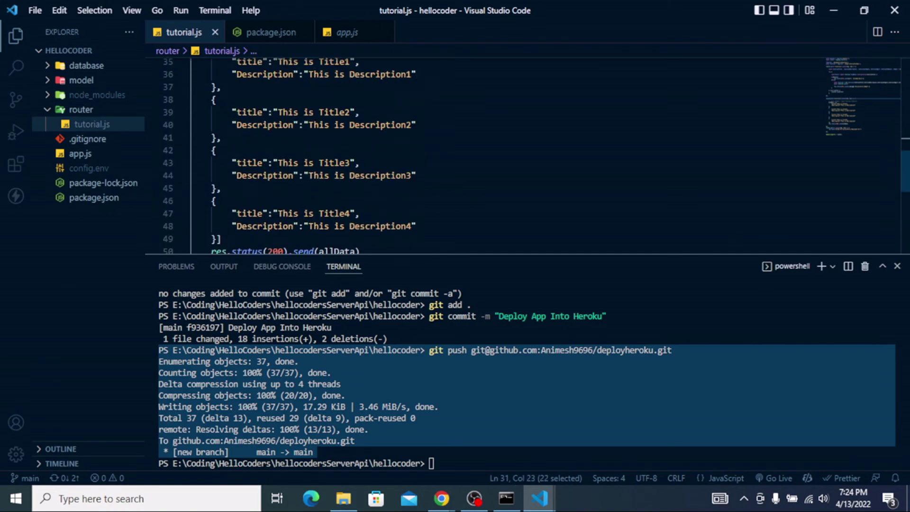
scroll(536, 156, up, 1)
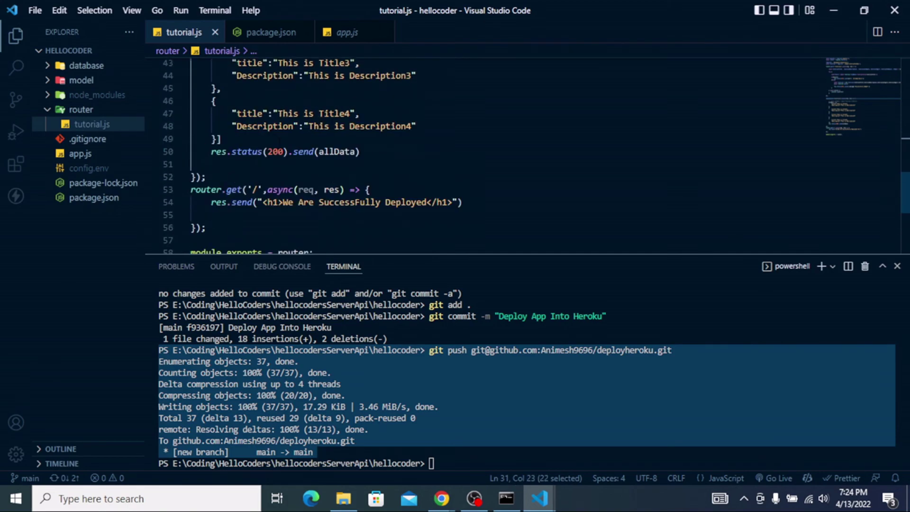
drag(360, 151, 292, 151)
scroll(292, 151, up, 3)
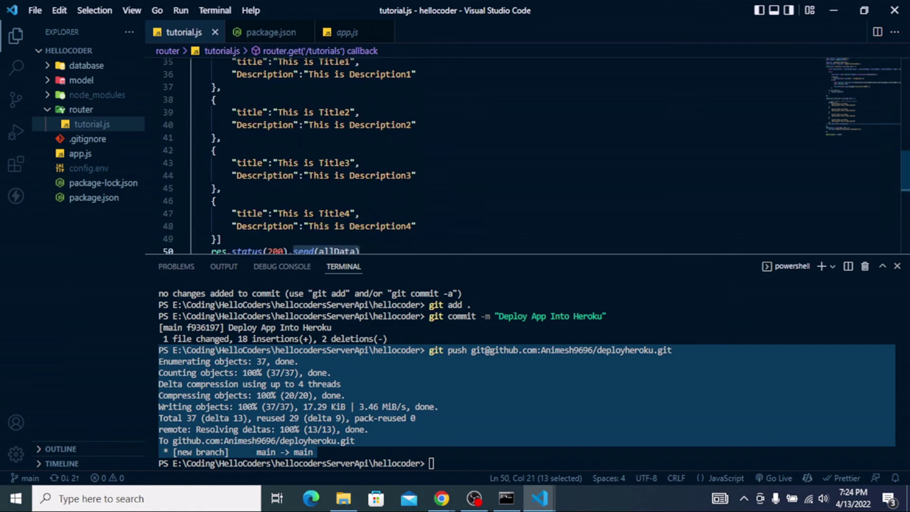
drag(360, 251, 211, 182)
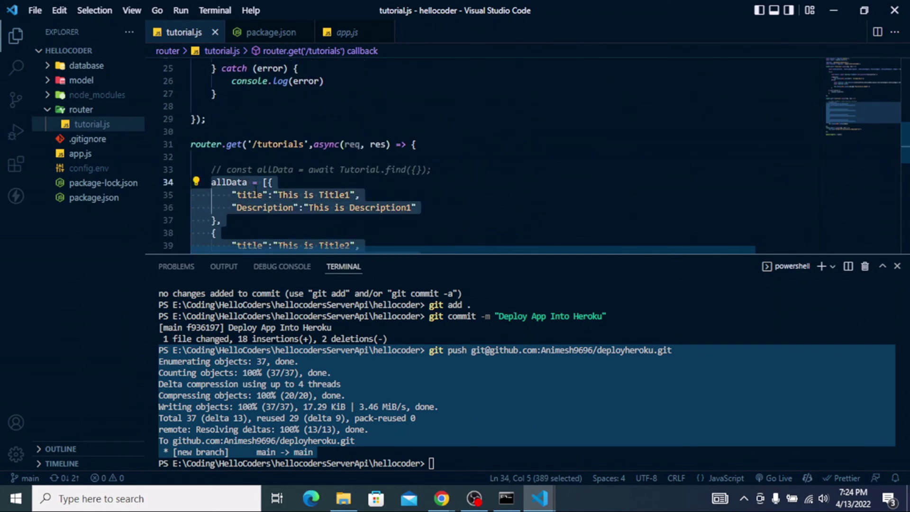
Step: Switch to Chrome, load hellocoderss.herokuapp.com/tutorials and check the JSON data returned by the deployed API
mouse_move(442, 497)
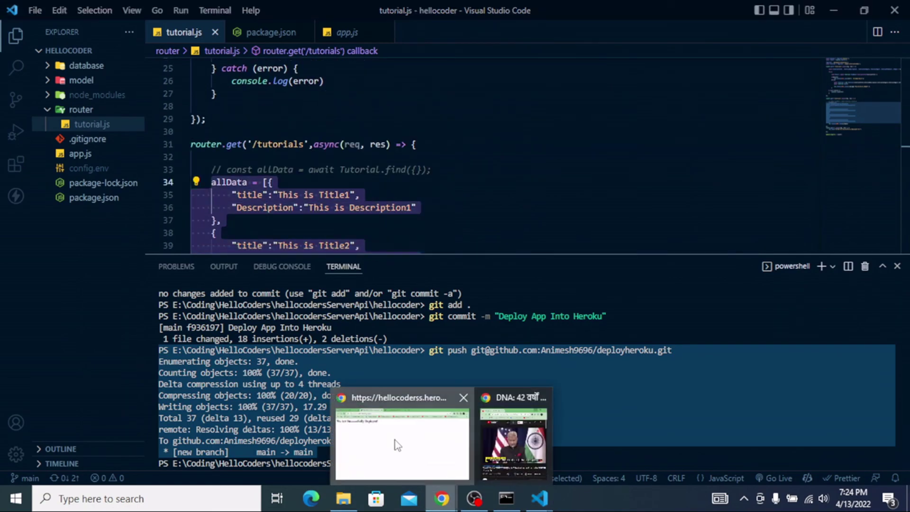
click(423, 467)
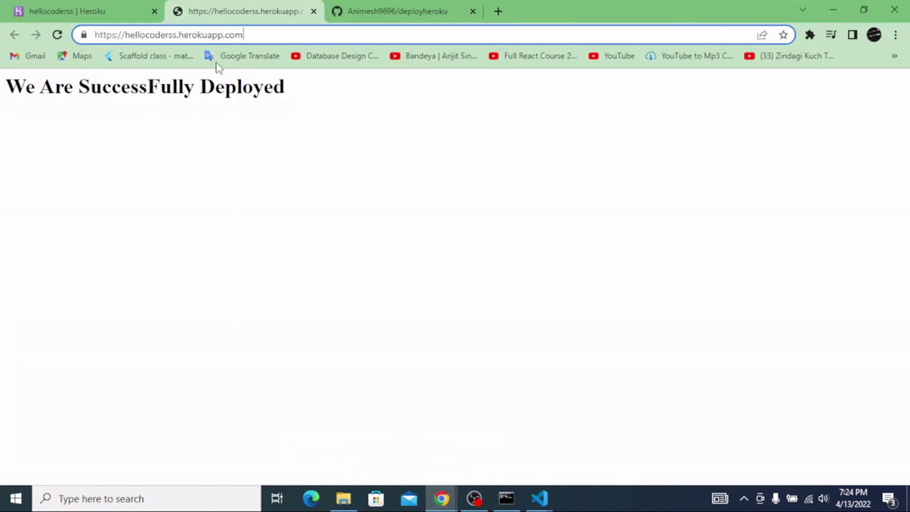
click(260, 34)
text(tu)
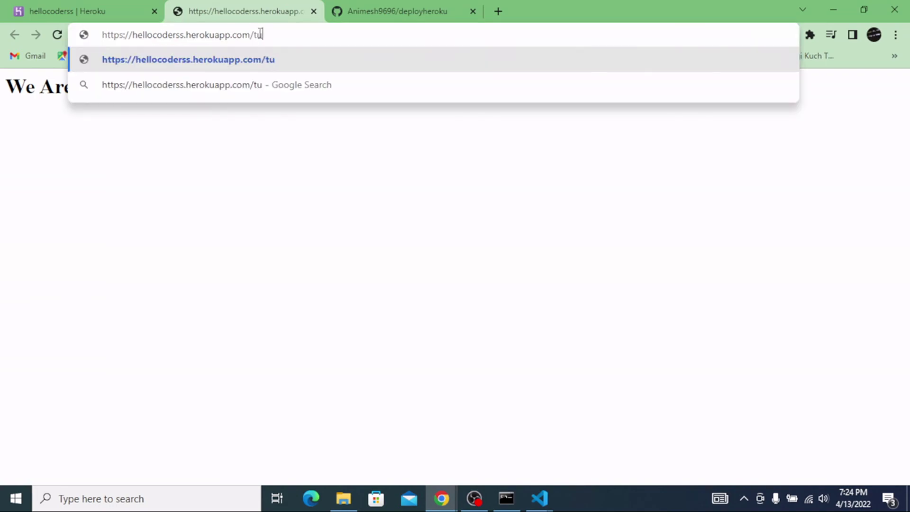
text(torials)
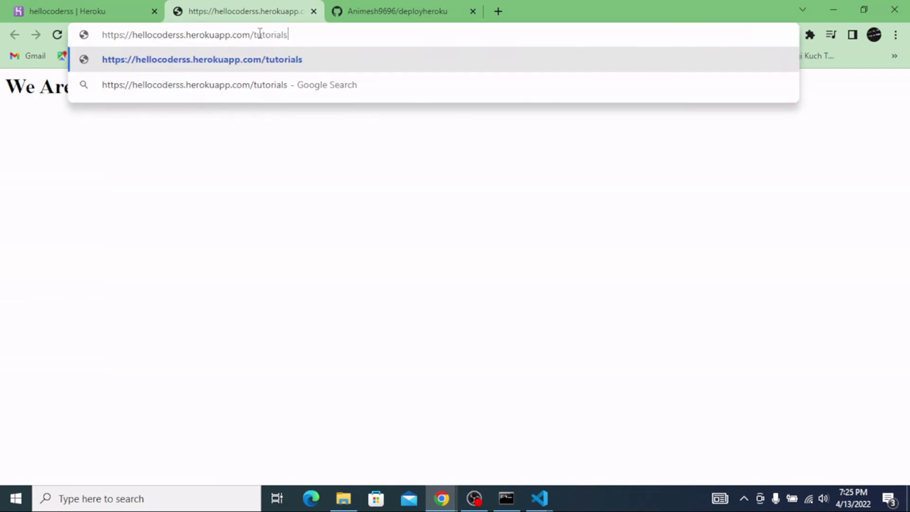
key(Return)
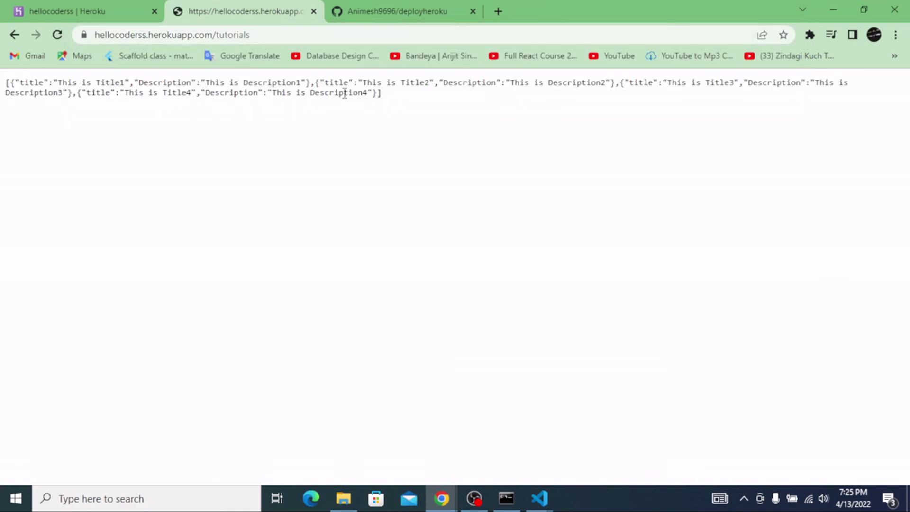
drag(398, 94, 14, 95)
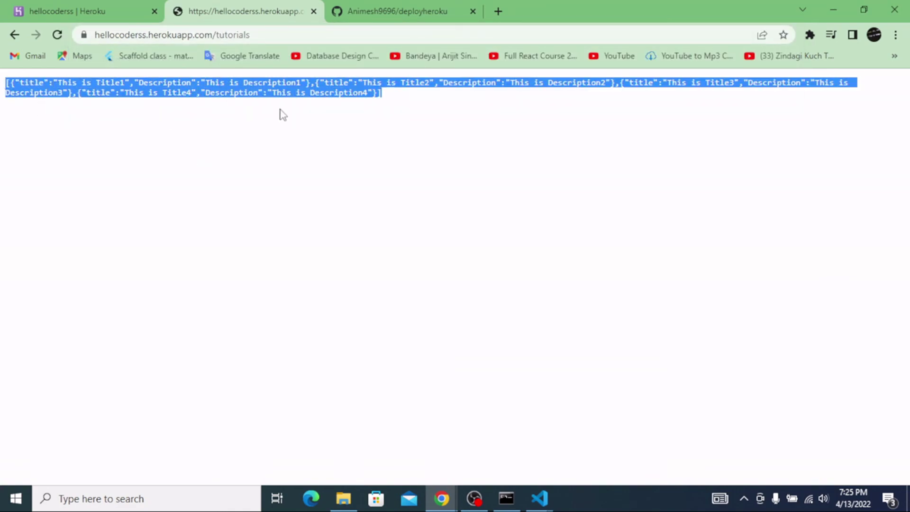
Step: In Visual Studio Code, add the comment "//thats it guys ..thank you" two lines below module.exports in tutorial.js
click(545, 504)
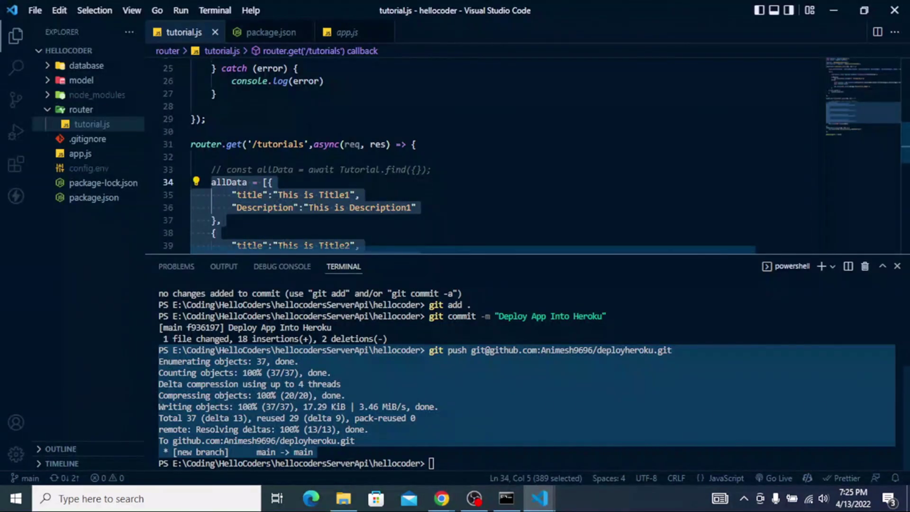
scroll(307, 159, down, 6)
click(223, 182)
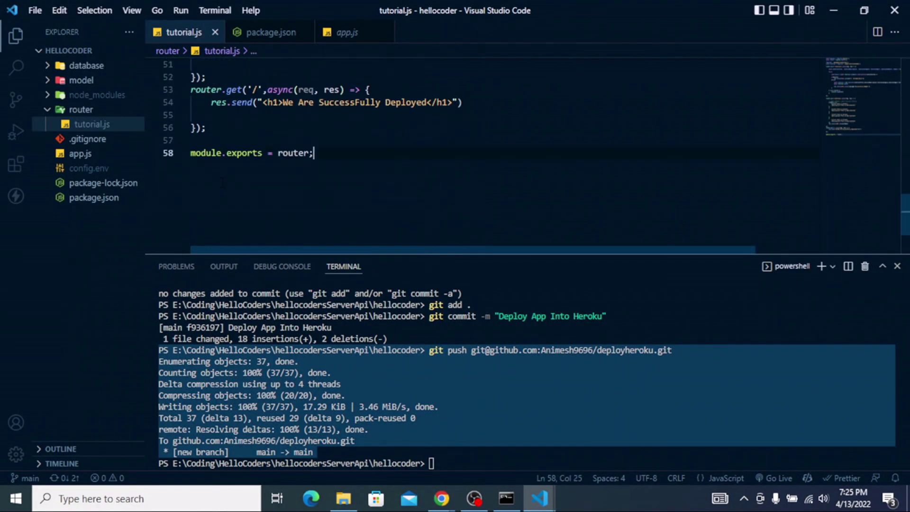
key(Return)
key(Return)
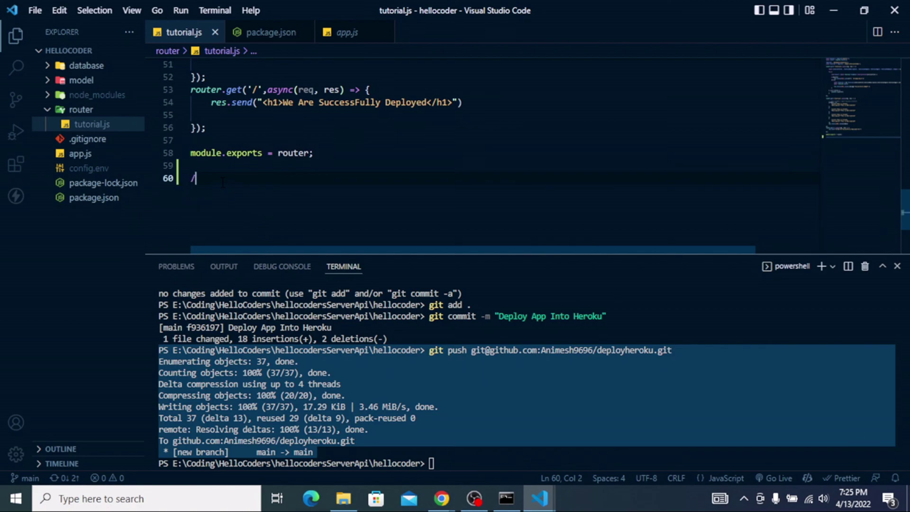
text(//thats it)
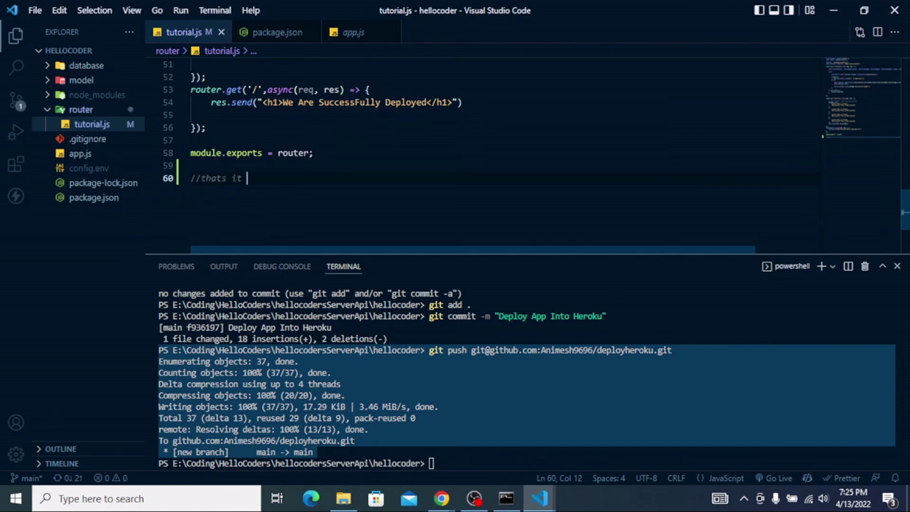
text( guys ..tho)
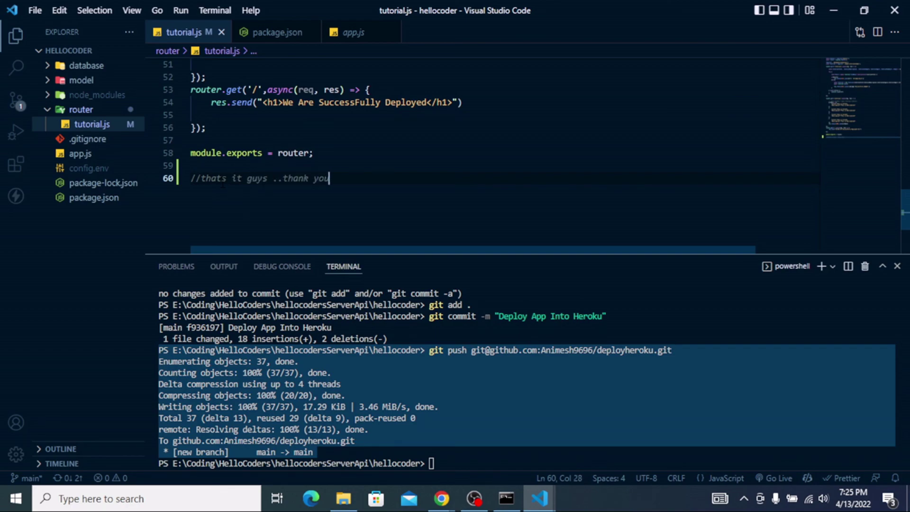